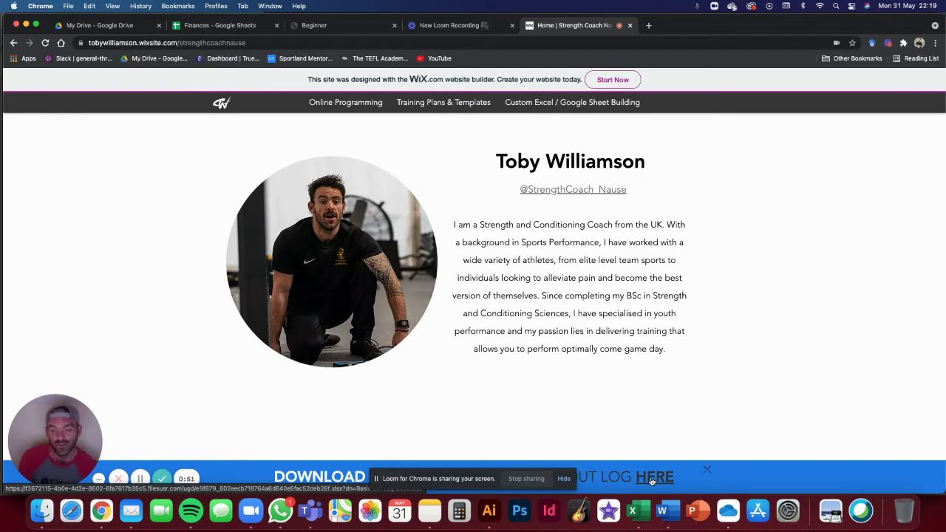
Download the free workout log from the coach's website
click(651, 479)
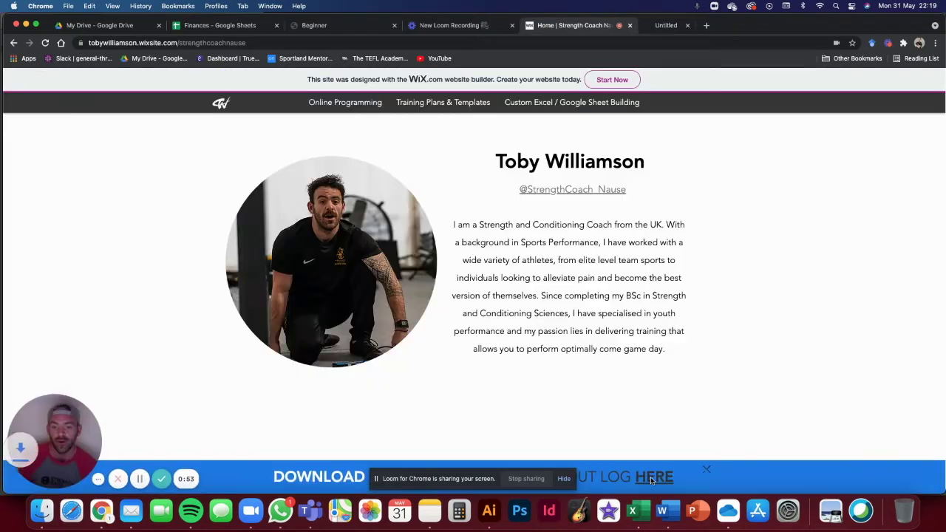
click(59, 480)
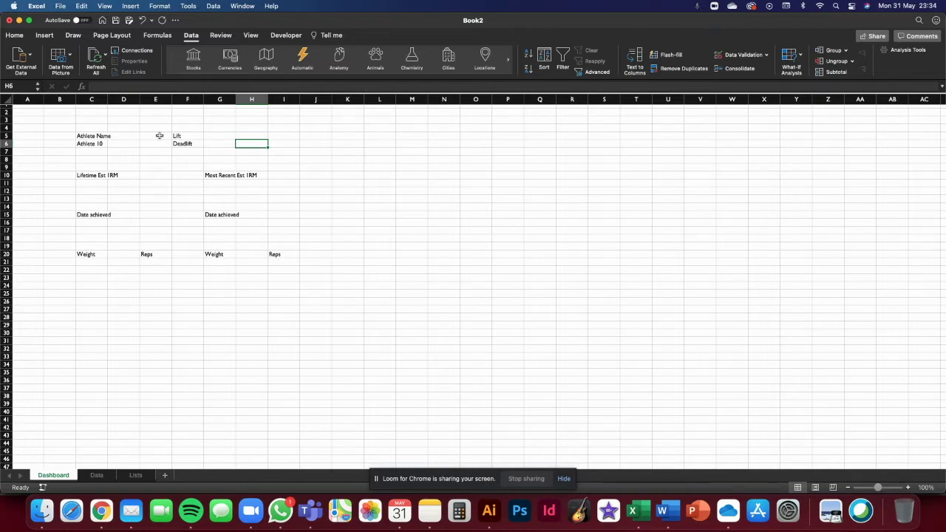
key(ctrl+Page_Down)
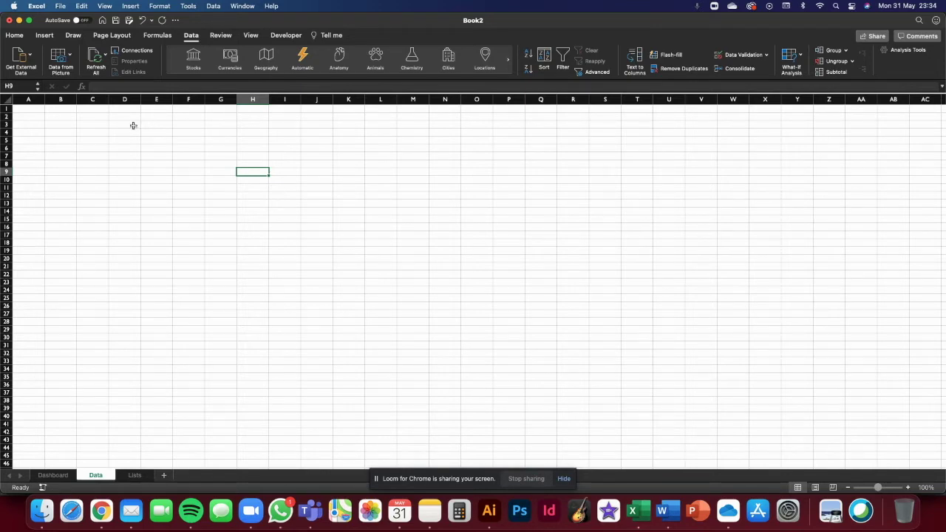
click(54, 474)
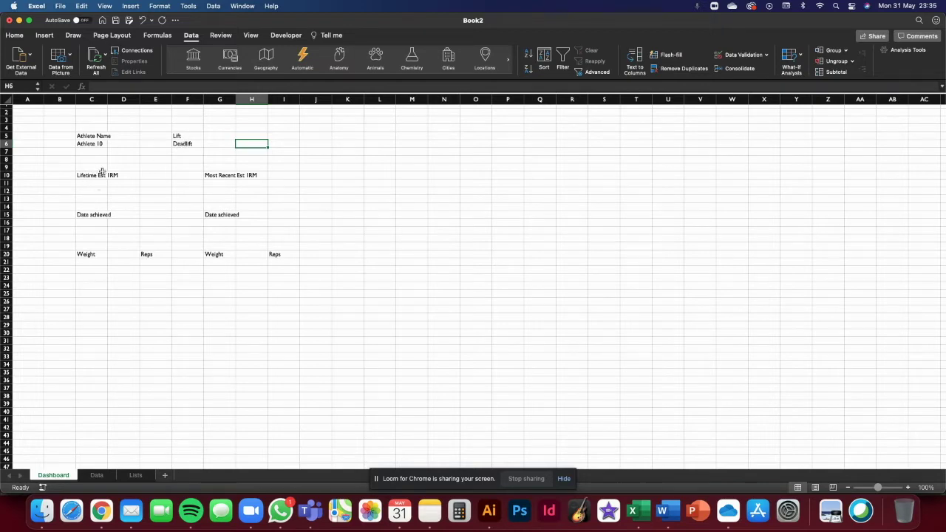
scroll(236, 161, down, 1)
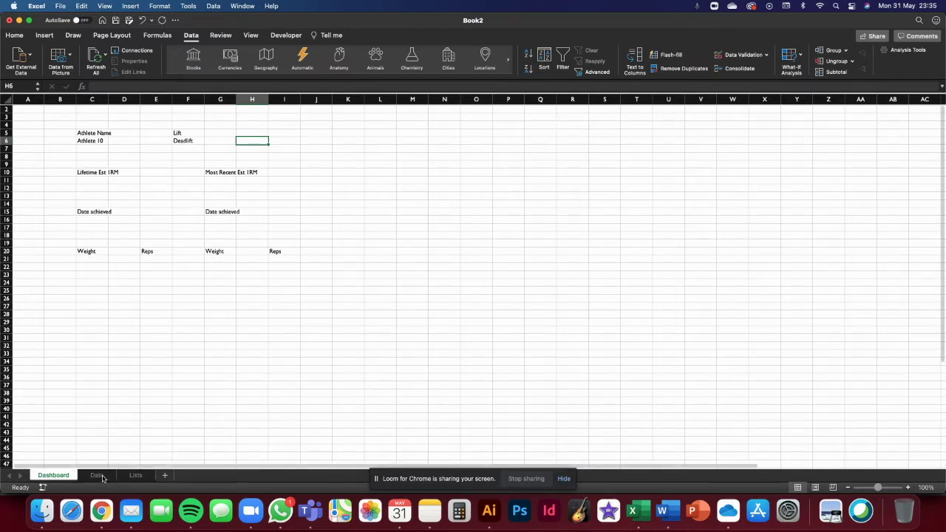
Enter the headers Date, Athlete Name and Lift in cells A1 to C1 of the Data sheet
click(97, 475)
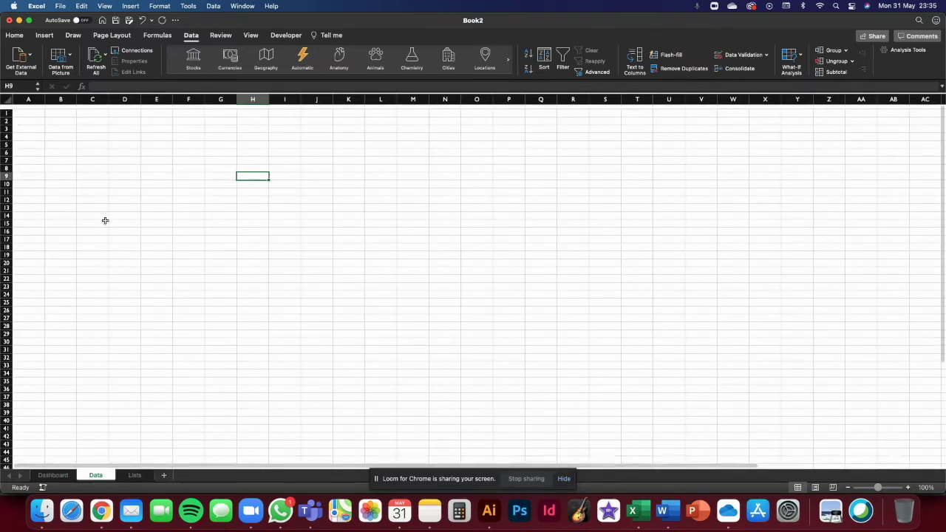
click(36, 109)
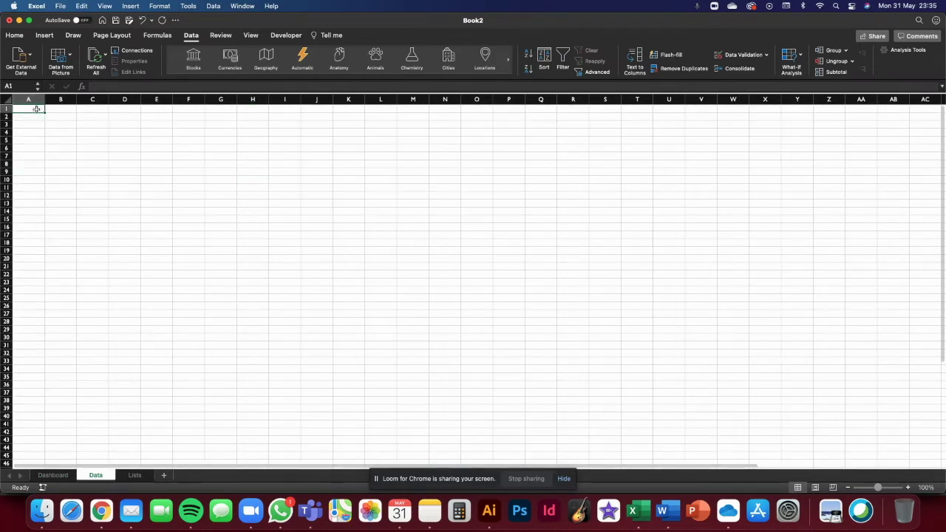
text(Date)
key(Tab)
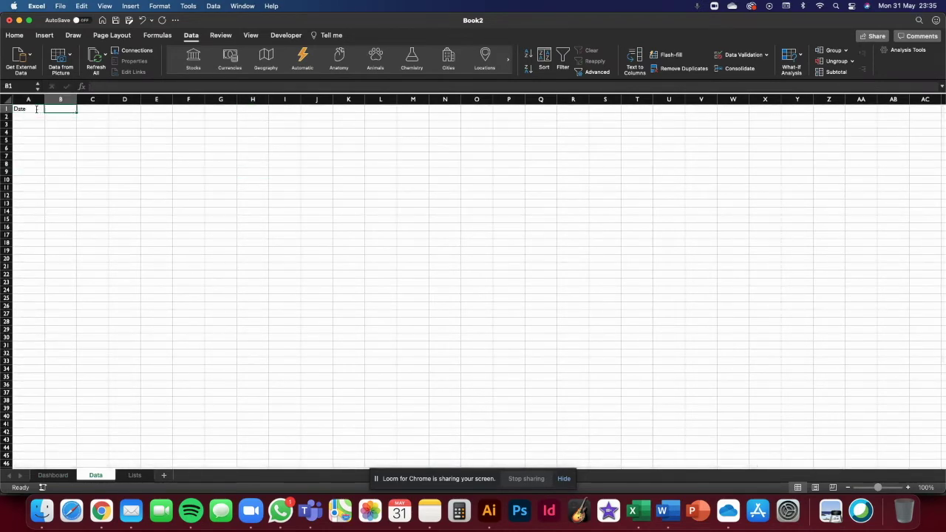
text(Athlete)
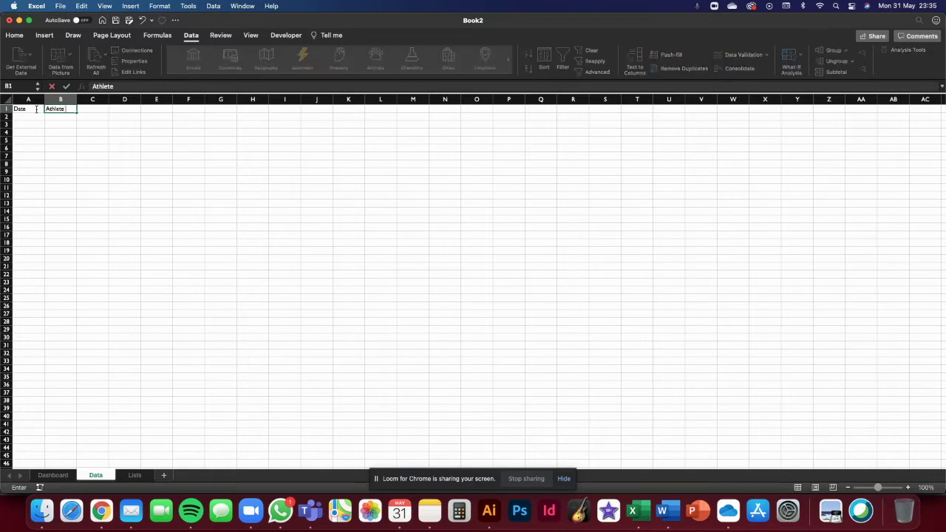
text( Name)
key(Tab)
text(Lift)
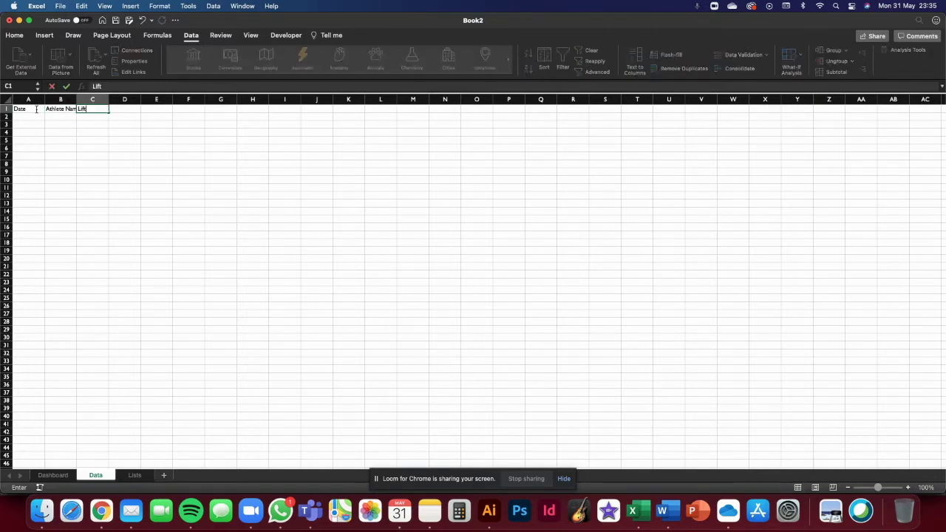
key(Tab)
Complete the header row with Weight (kg), Reps and Est 1RM in cells D1 to F1
text(We)
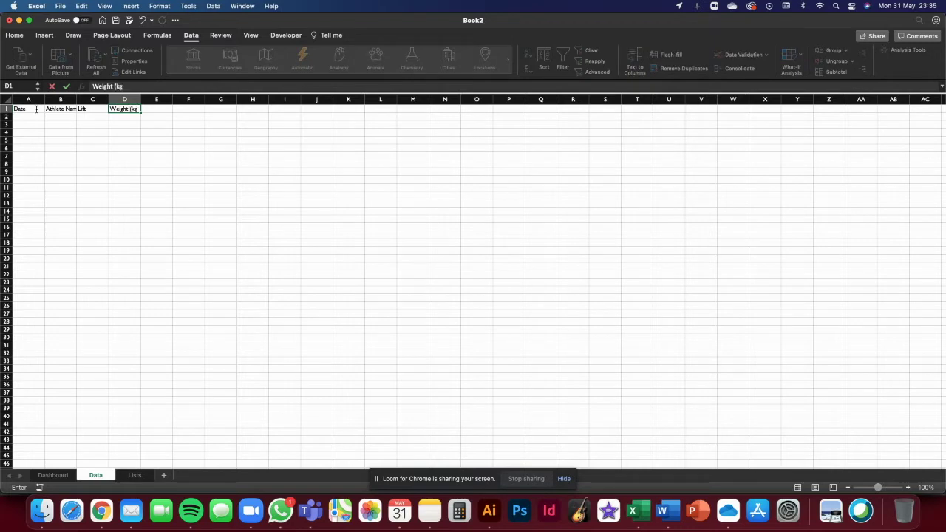
text(ight (kg))
key(Tab)
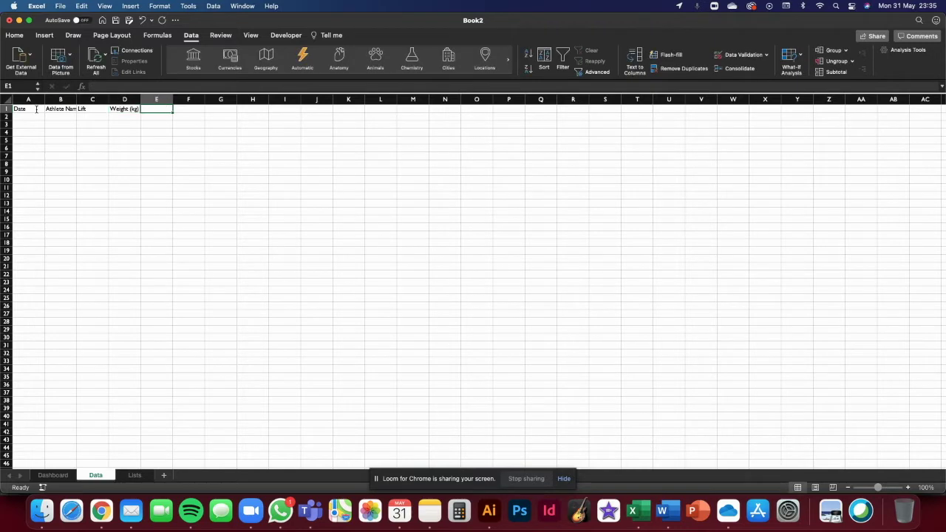
text(Reps)
key(Tab)
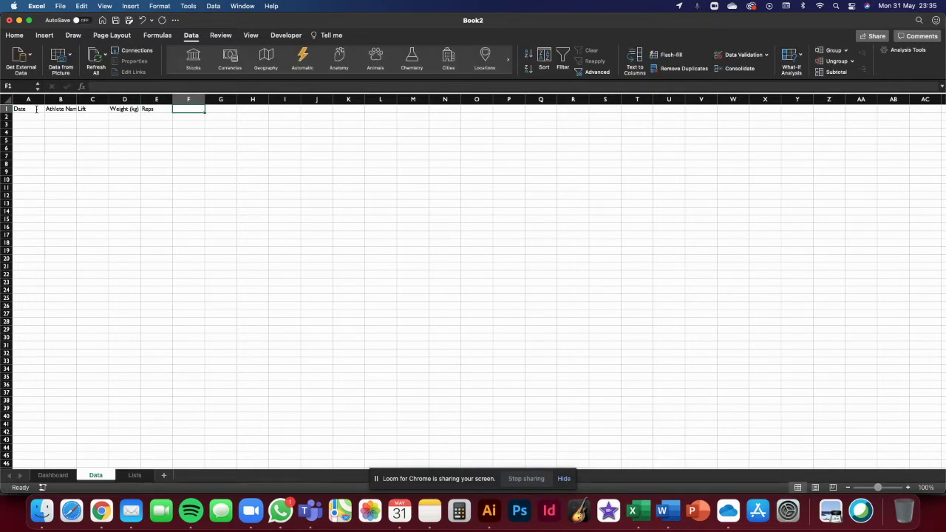
text(Est 1RM)
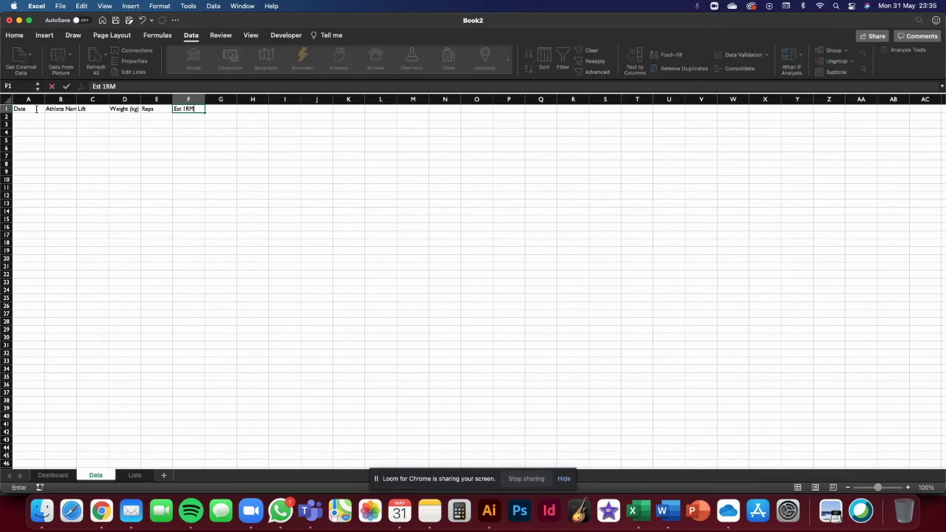
key(Return)
scroll(32, 107, down, 3)
scroll(32, 108, up, 3)
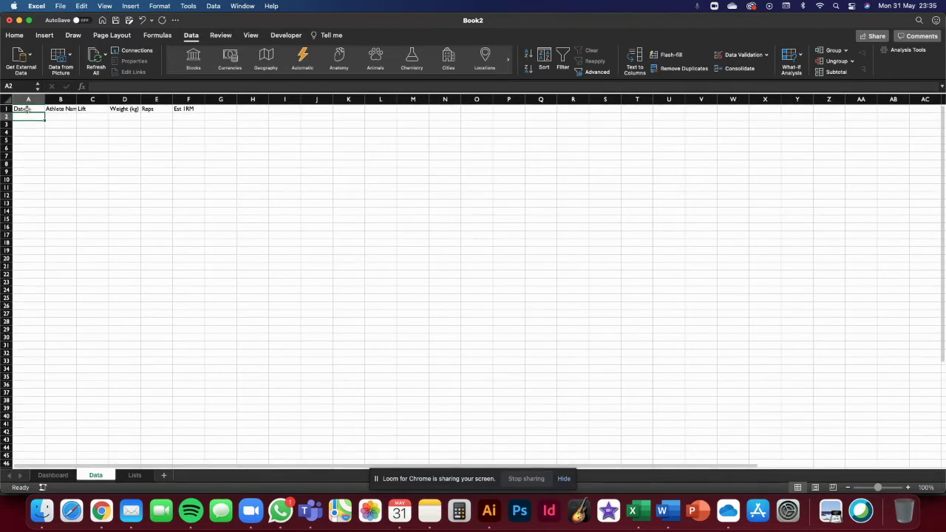
Convert the range A1:F8 on the Data sheet into a table with headers
drag(22, 109, 199, 108)
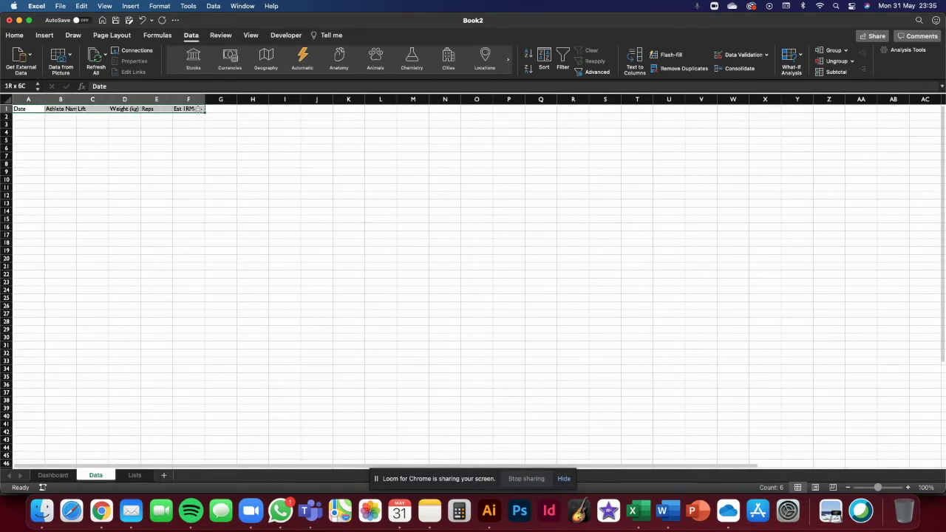
drag(199, 109, 204, 161)
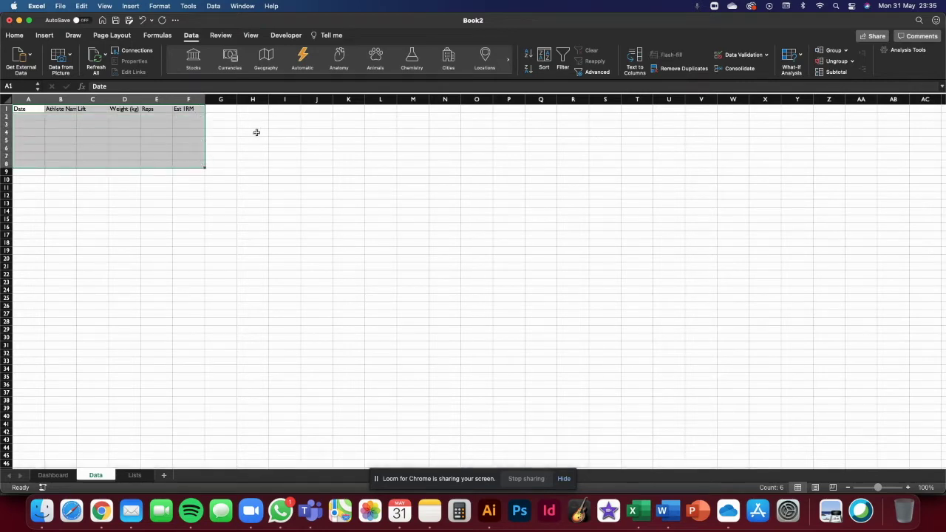
click(48, 37)
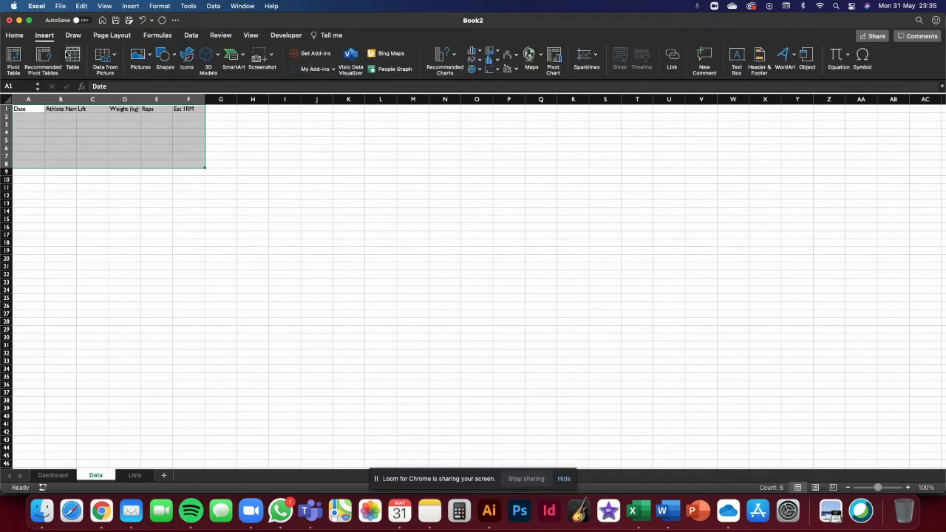
click(72, 56)
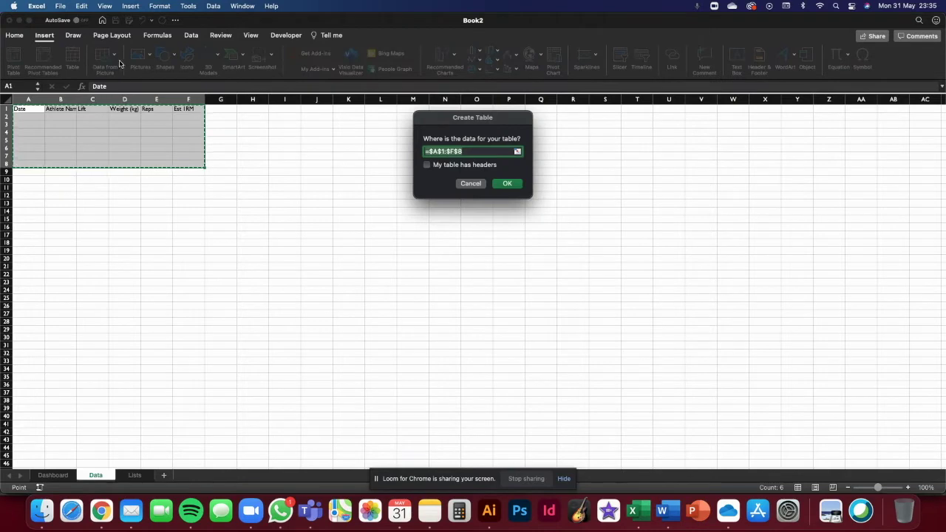
click(426, 167)
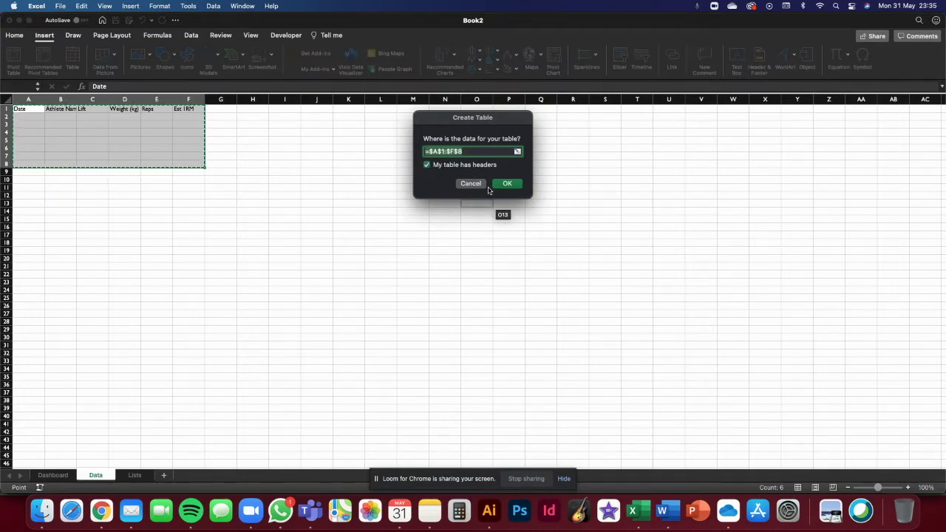
click(506, 184)
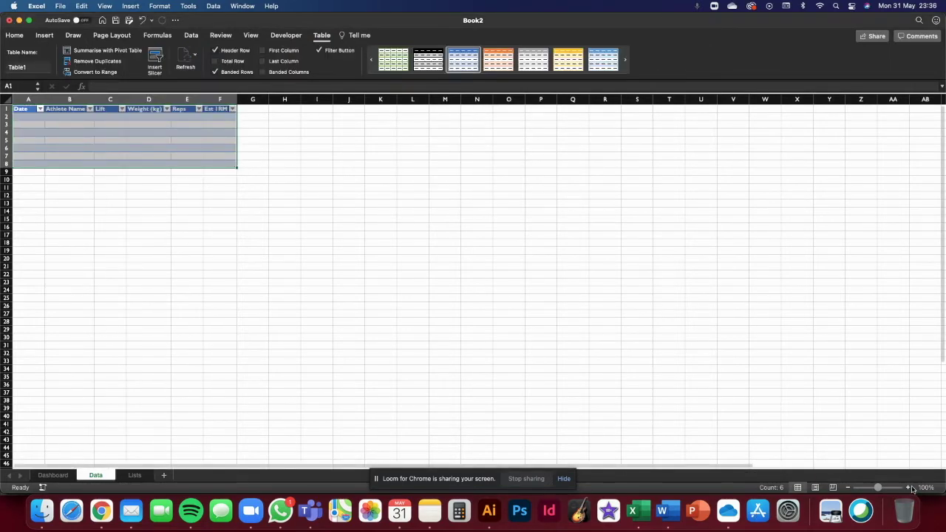
scroll(643, 344, up, 4)
click(643, 344)
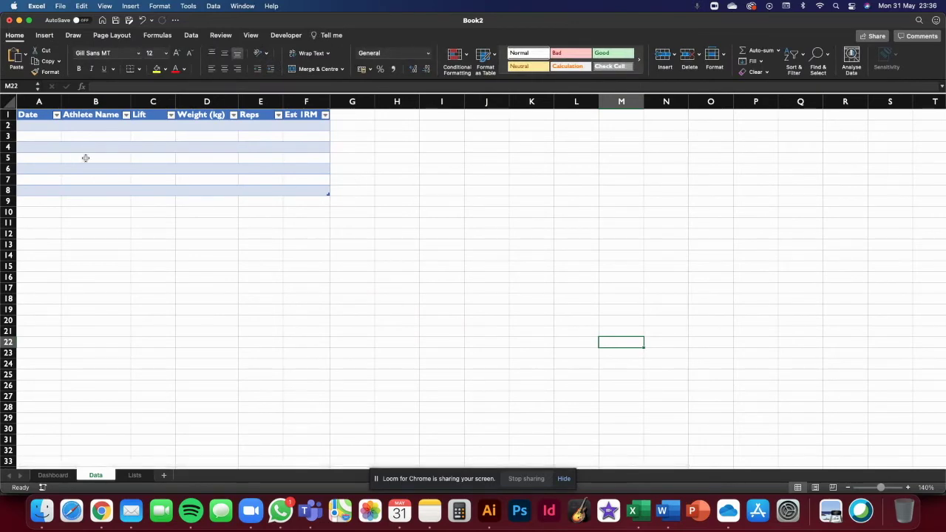
Format the whole Date column as Short Date
click(42, 126)
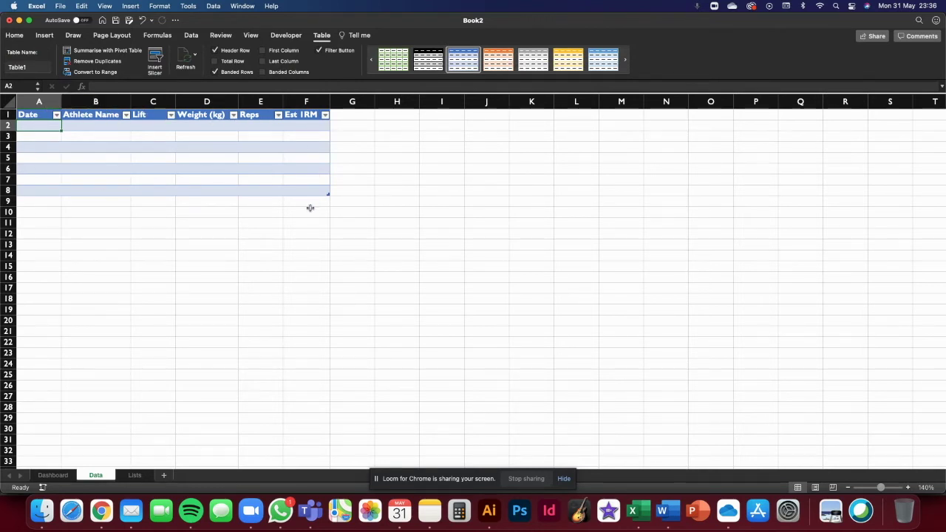
click(39, 101)
click(16, 36)
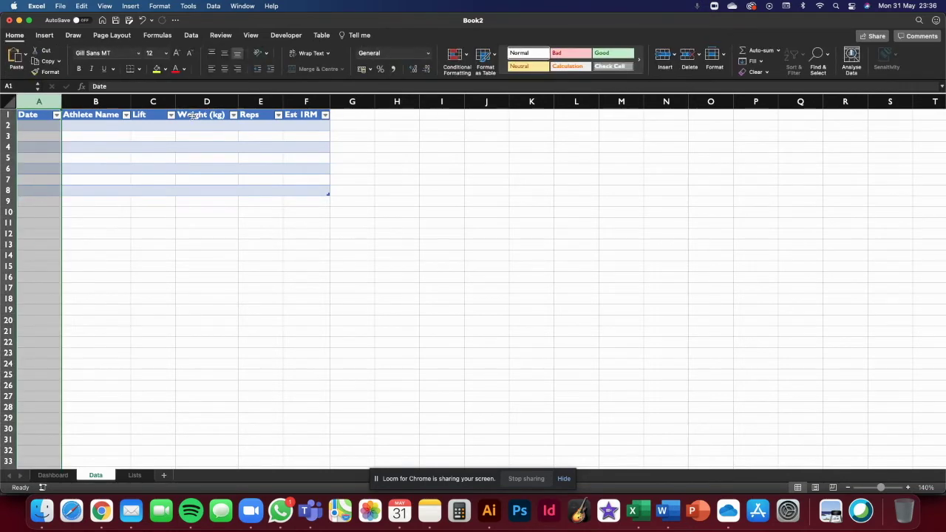
click(428, 53)
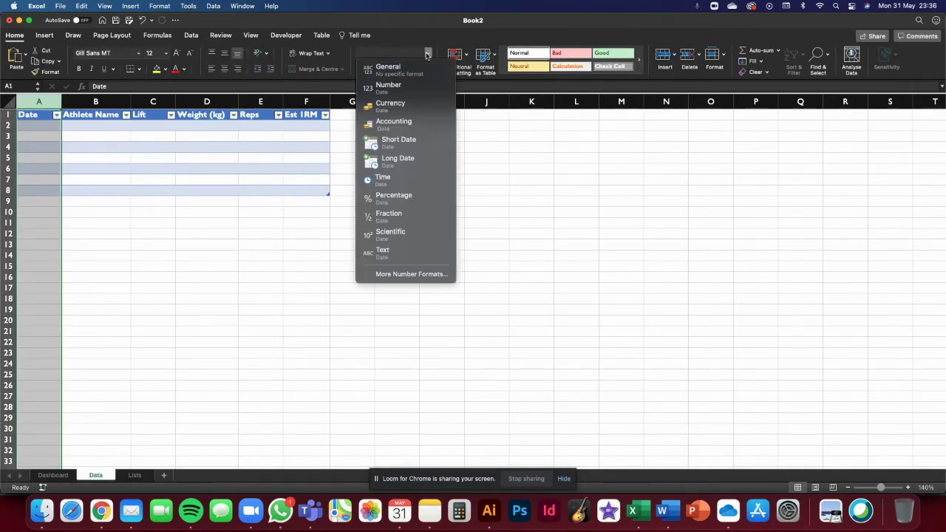
click(426, 140)
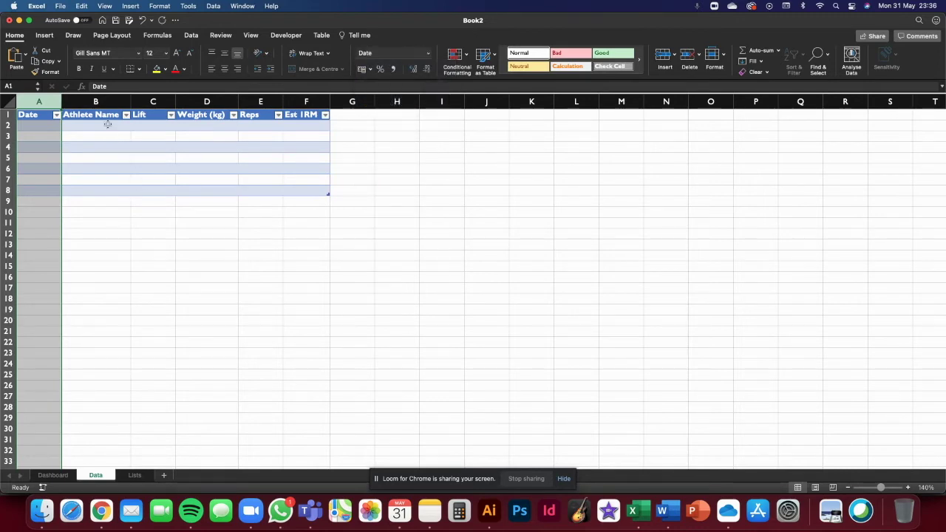
Add a list data validation to cell B2 under Athlete Name with the source =athletename
mouse_move(107, 124)
mouse_down()
mouse_move(110, 158)
mouse_move(113, 122)
mouse_up()
scroll(113, 123, down, 1)
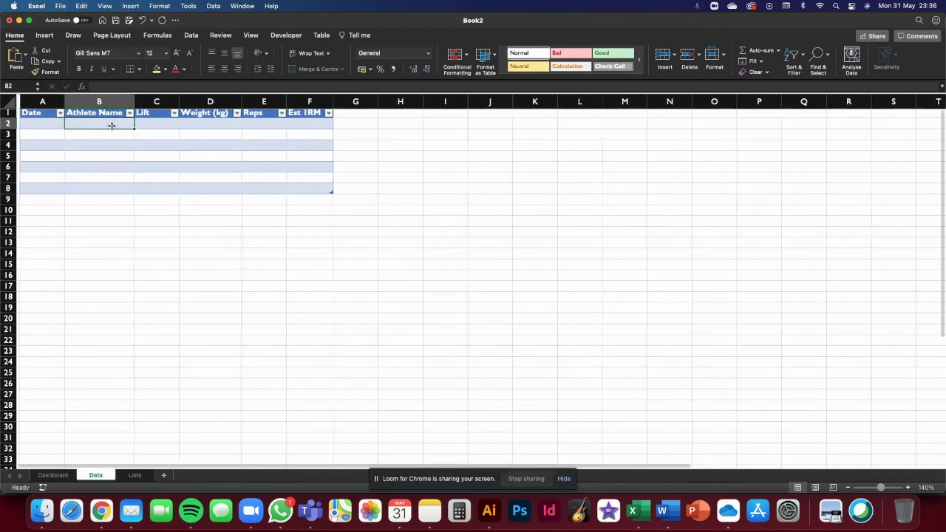
click(191, 35)
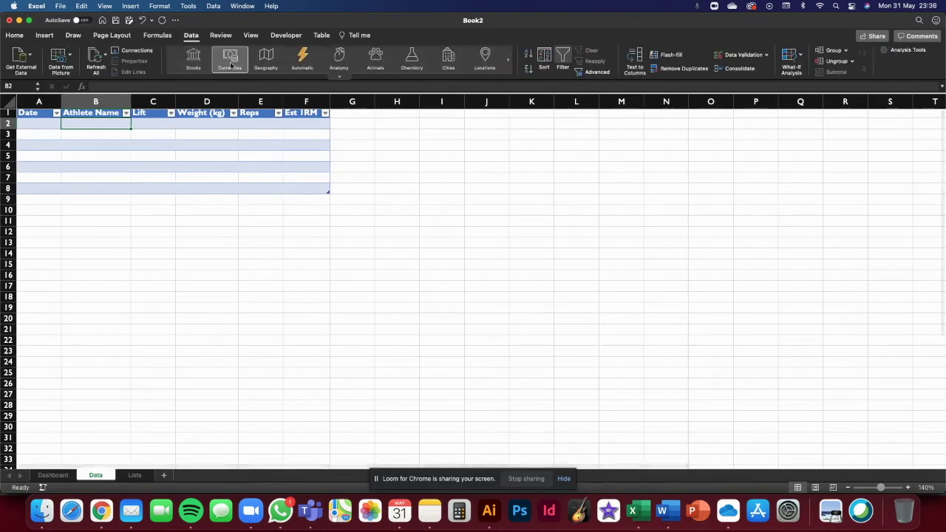
click(741, 54)
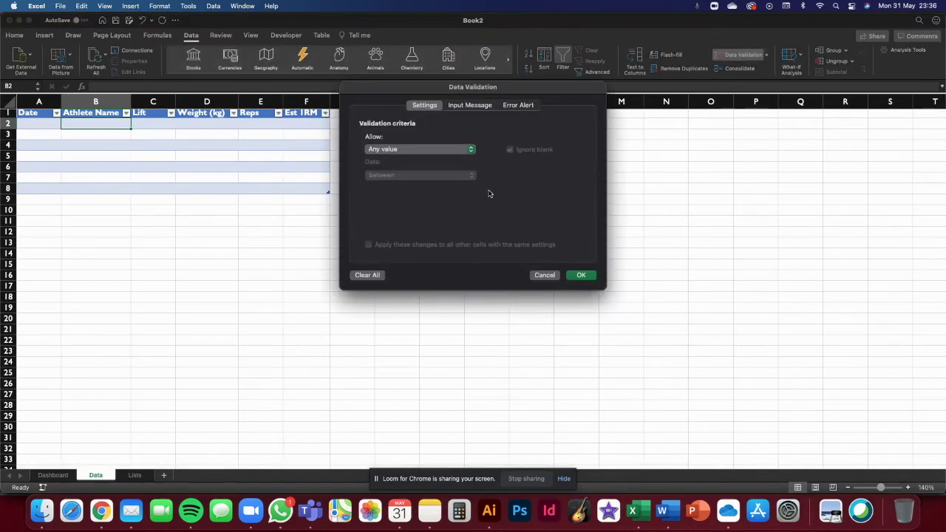
click(425, 155)
click(403, 183)
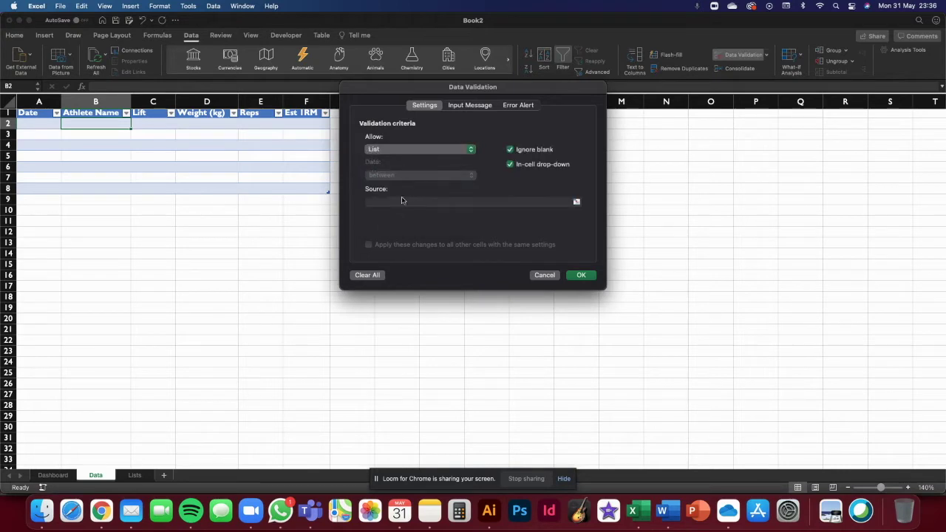
click(402, 200)
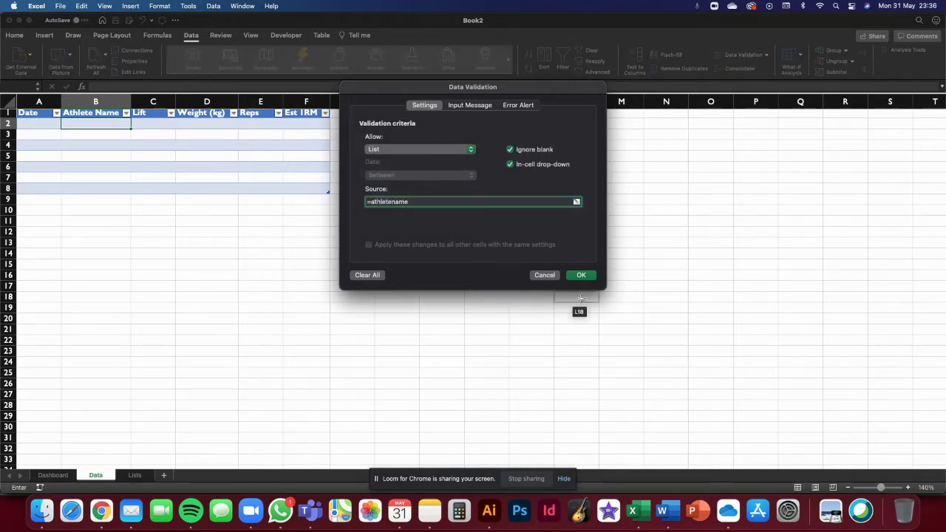
click(581, 275)
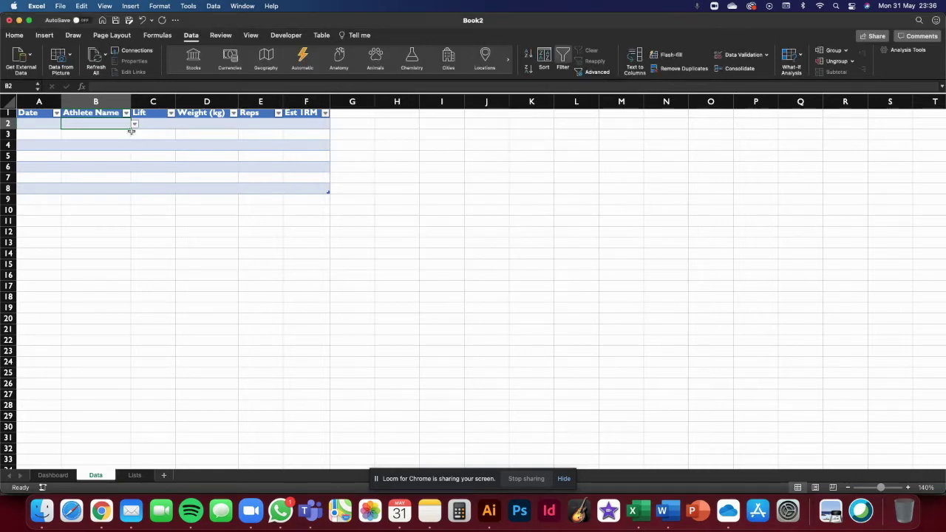
Copy the athlete drop-down from B2 down to B8 and check the cells in the Athlete Name column
drag(131, 133, 132, 196)
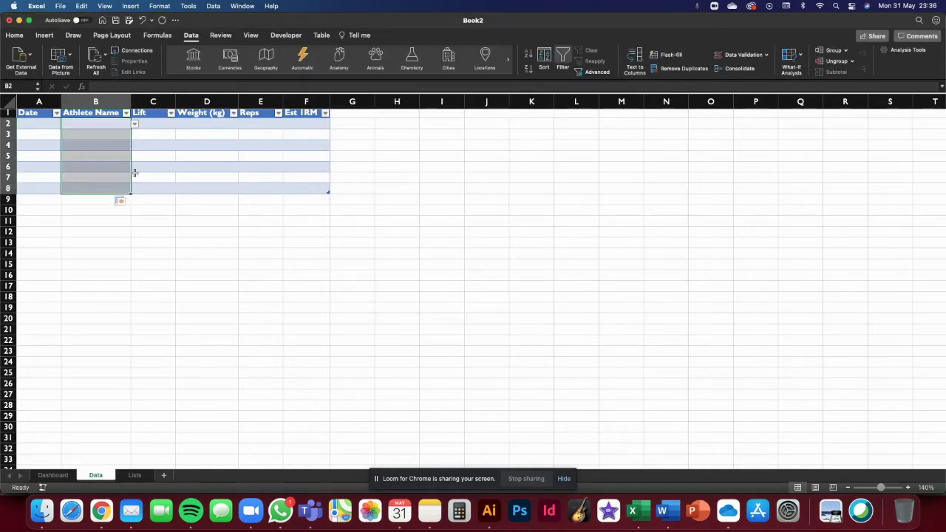
click(156, 217)
click(110, 135)
click(124, 145)
click(120, 166)
click(121, 179)
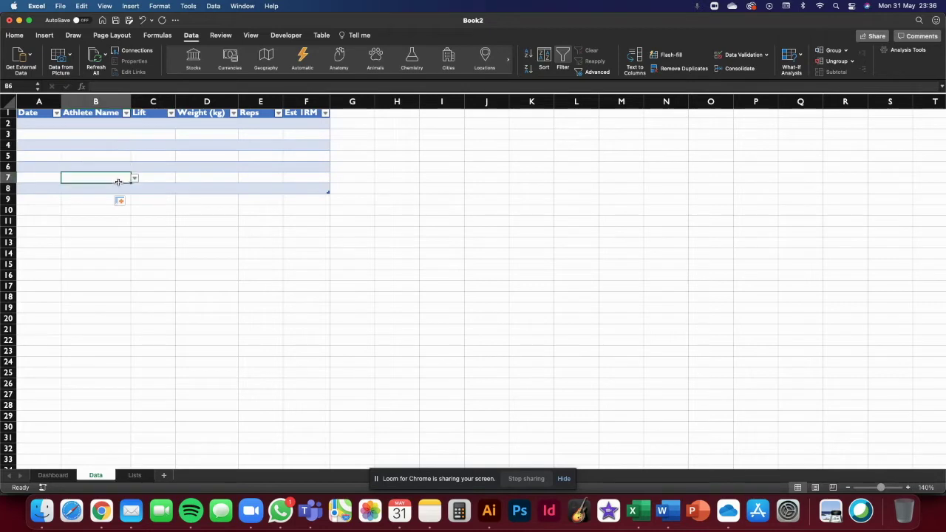
click(119, 153)
click(121, 133)
click(121, 124)
scroll(159, 132, down, 1)
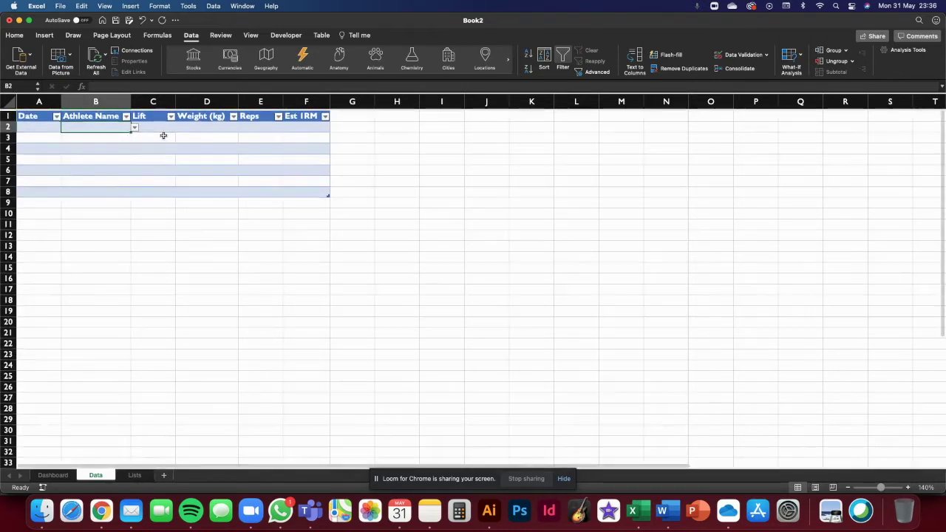
Add a list data validation to cell C2 under Lift with the source =exercises
click(161, 126)
click(743, 55)
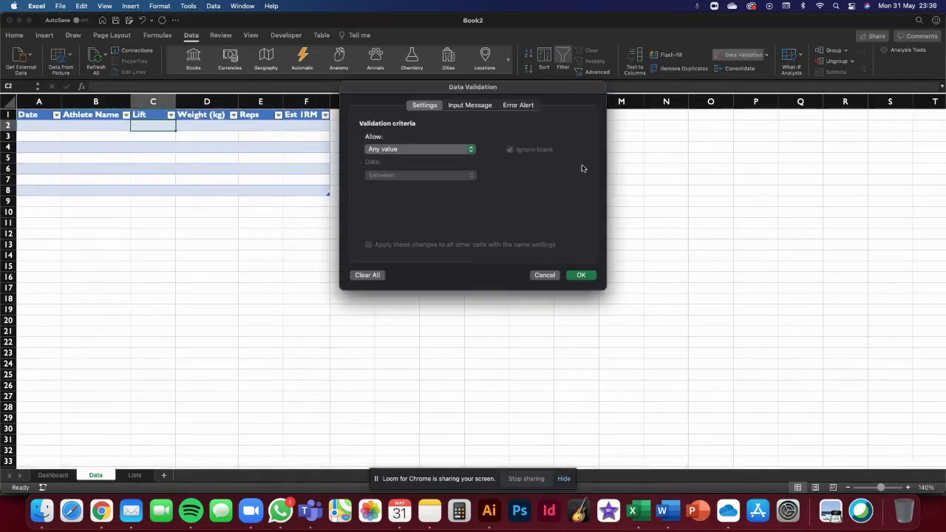
click(459, 152)
click(431, 183)
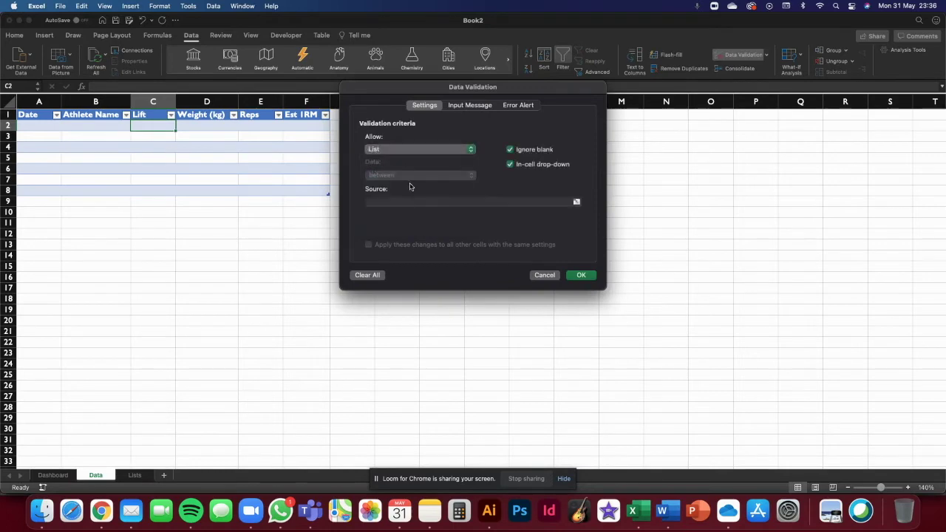
click(405, 201)
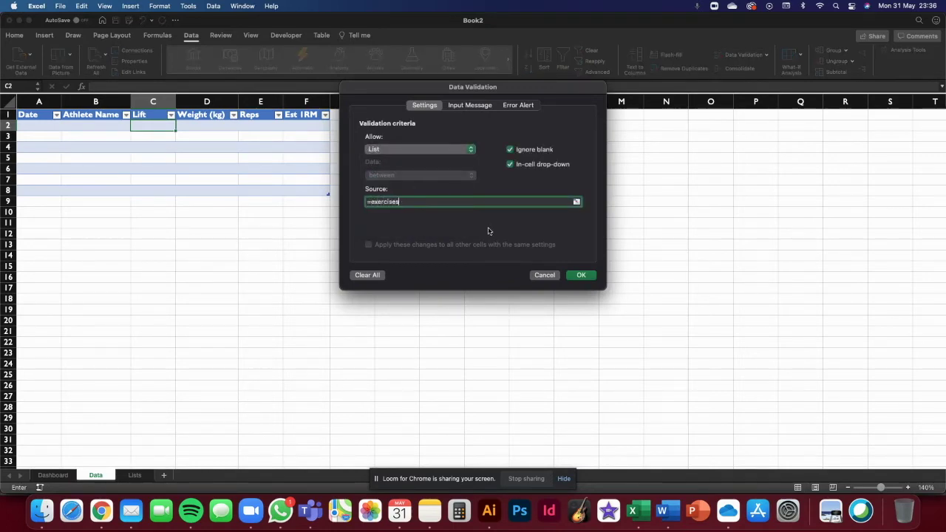
click(591, 276)
Copy the exercise drop-down from C2 down to C8 and check the cells in the Lift column
click(155, 156)
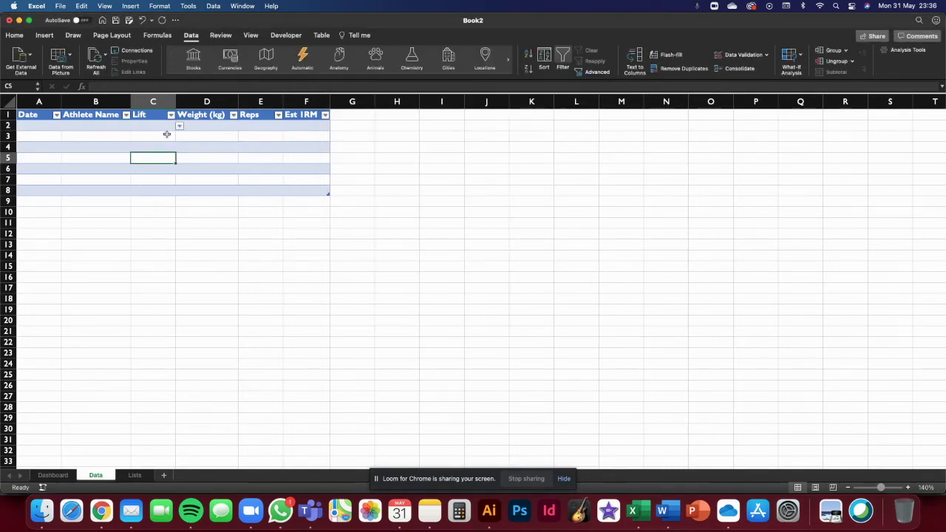
click(167, 135)
click(169, 126)
drag(175, 131, 172, 190)
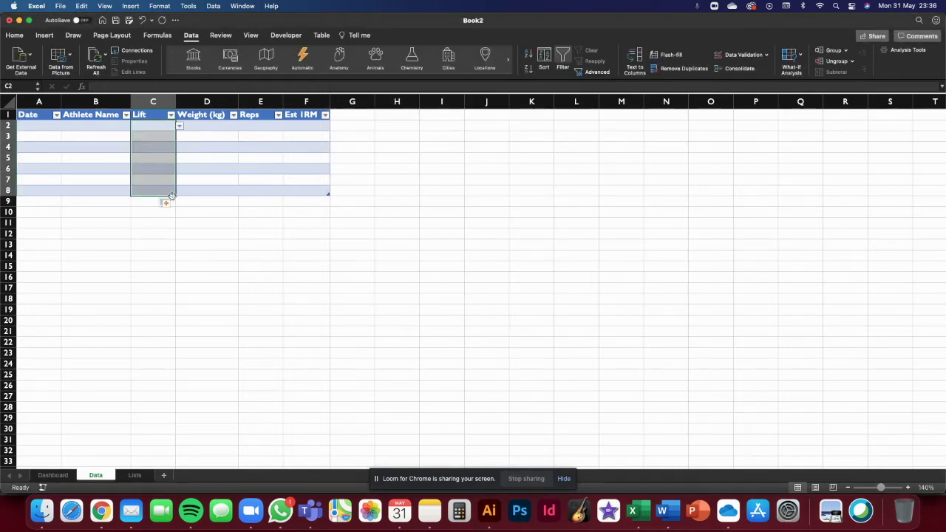
click(155, 156)
click(162, 177)
click(159, 190)
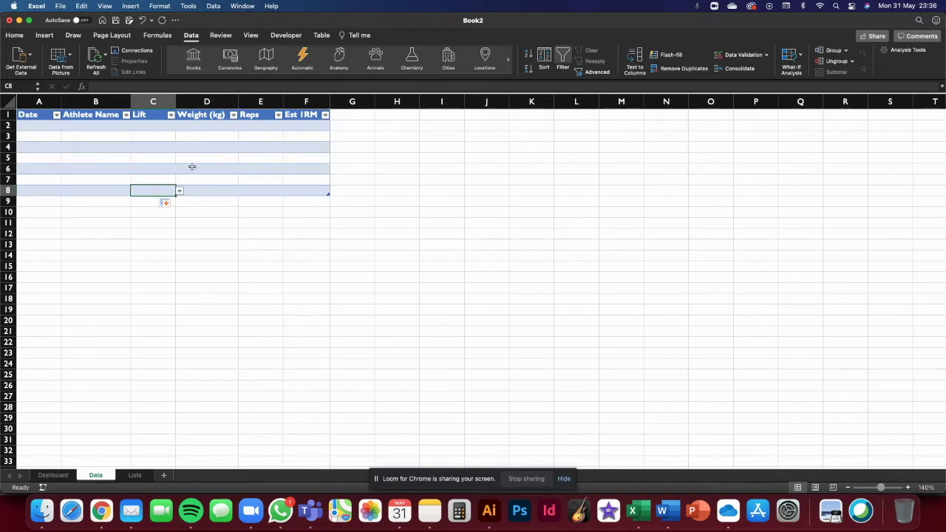
Examine the empty Weight (kg) and Est 1RM cells and the reference 1RM formula written in I5
click(206, 127)
click(205, 159)
click(206, 126)
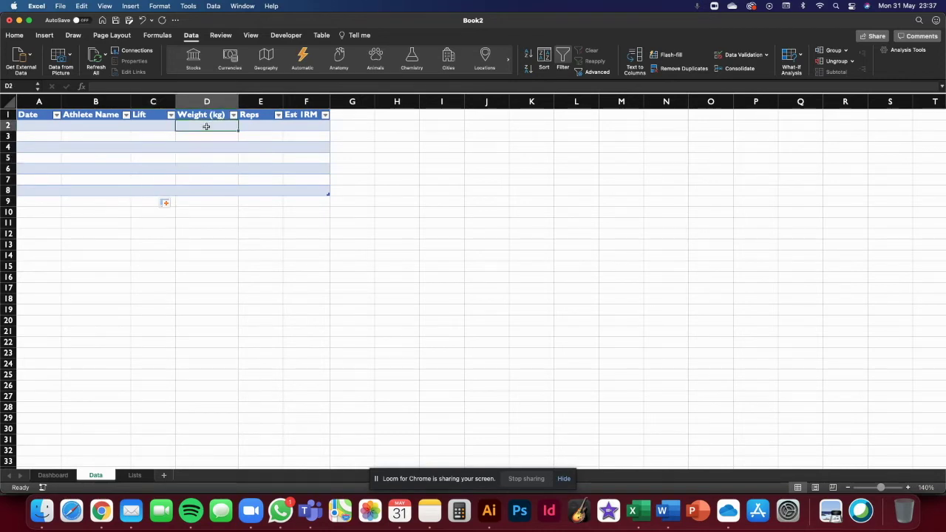
click(311, 127)
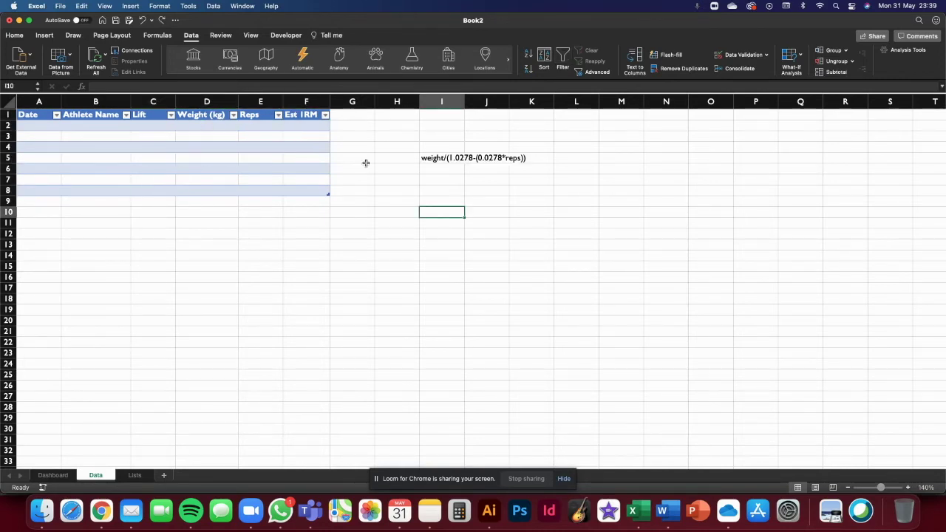
click(317, 127)
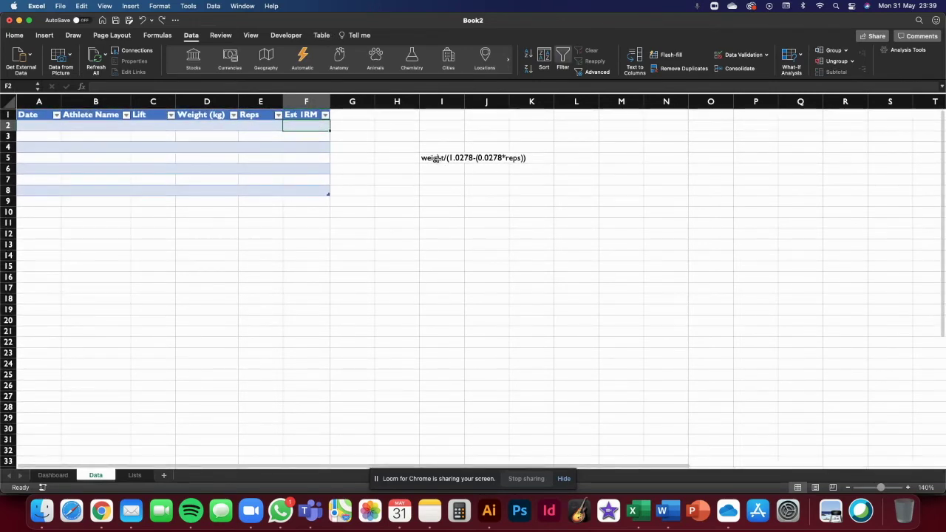
click(437, 159)
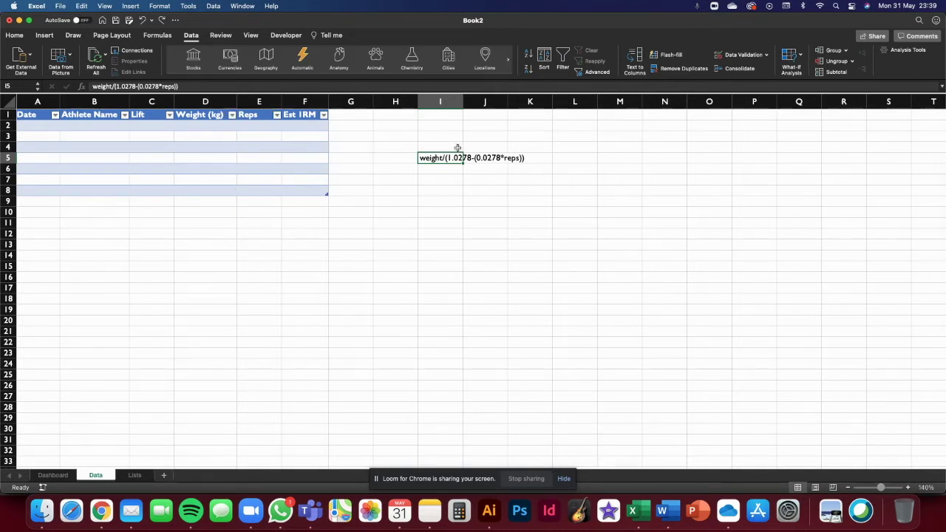
scroll(457, 148, right, 1)
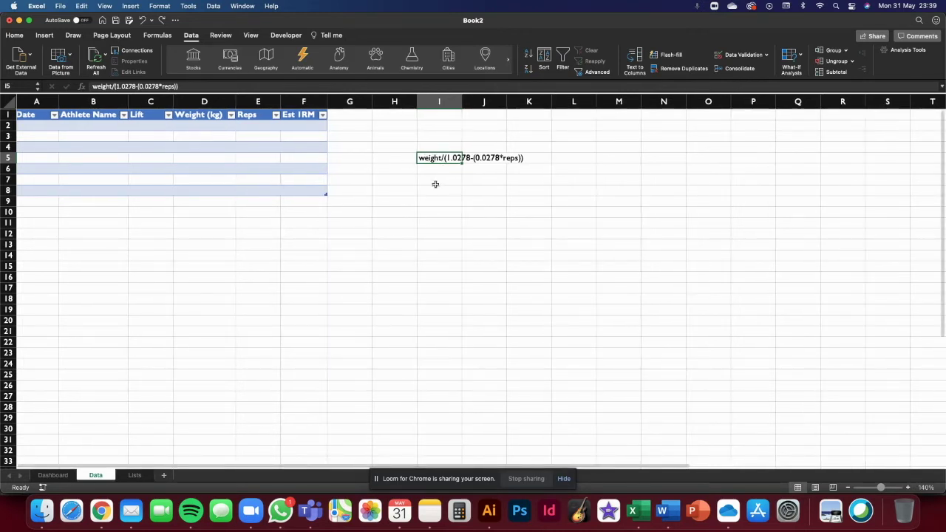
click(436, 184)
scroll(300, 169, left, 1)
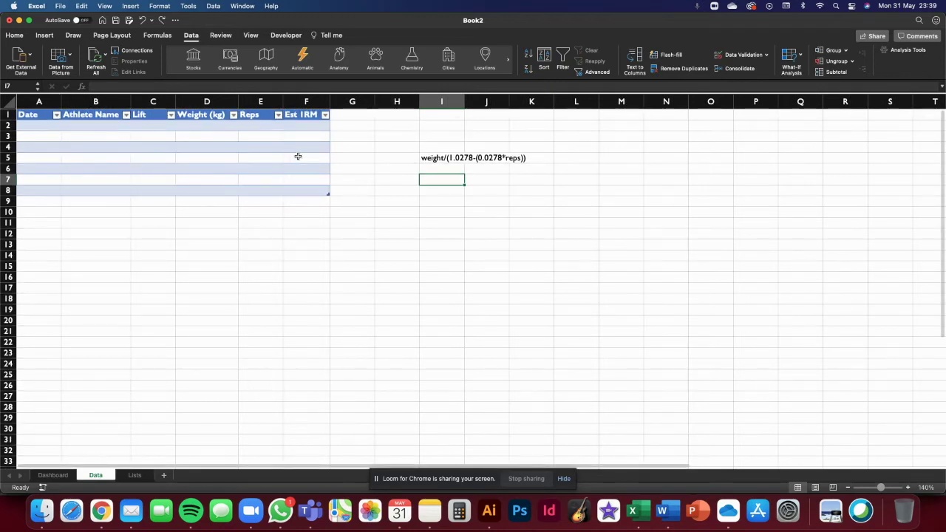
scroll(299, 127, up, 1)
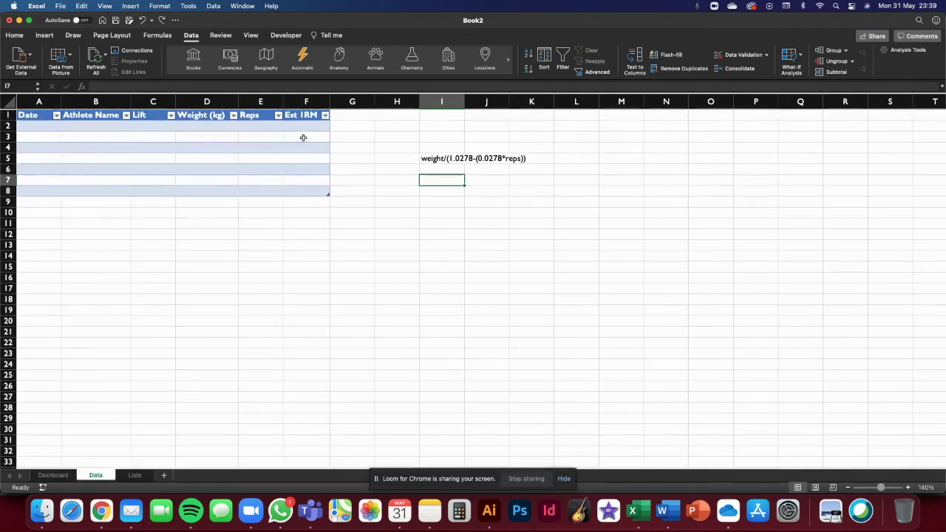
click(303, 125)
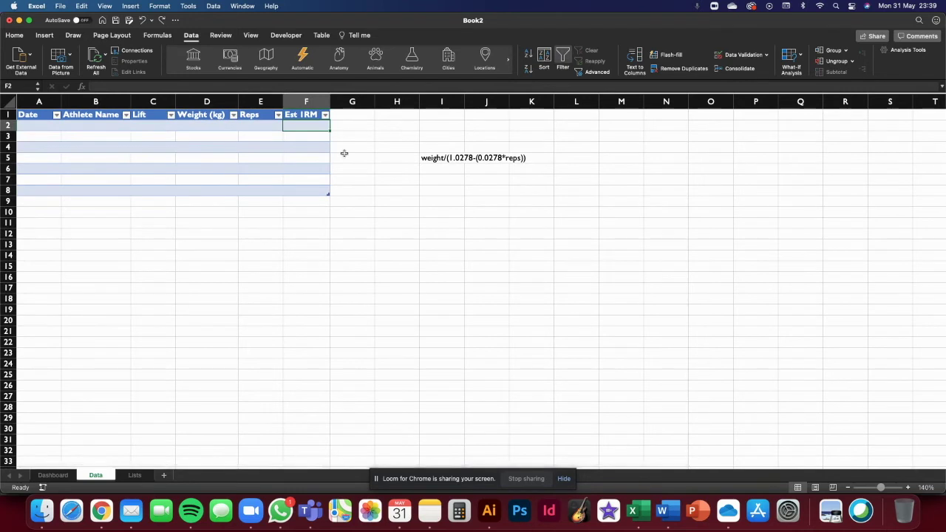
text(=sum)
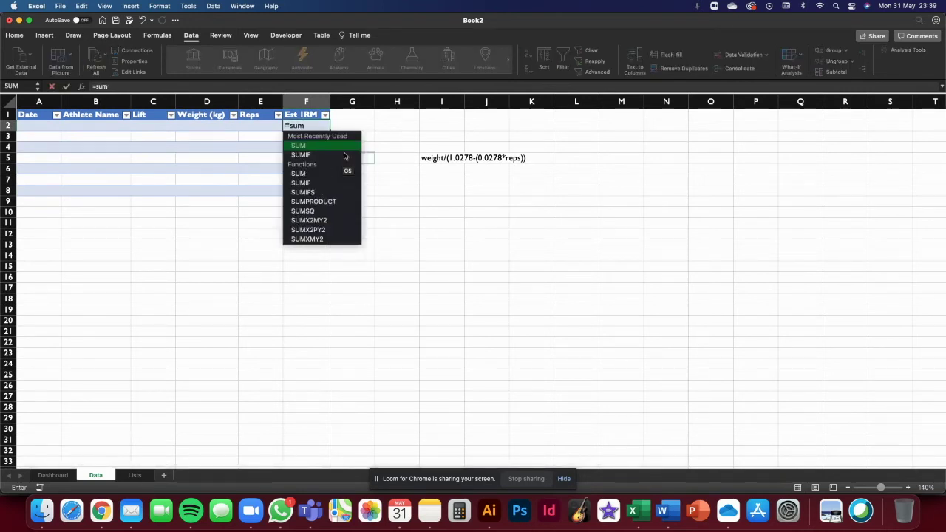
text(()
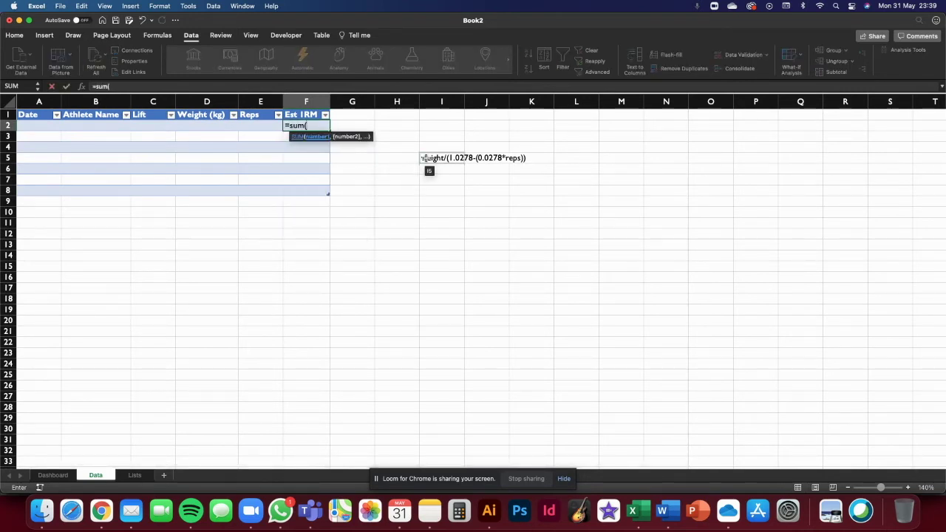
click(205, 126)
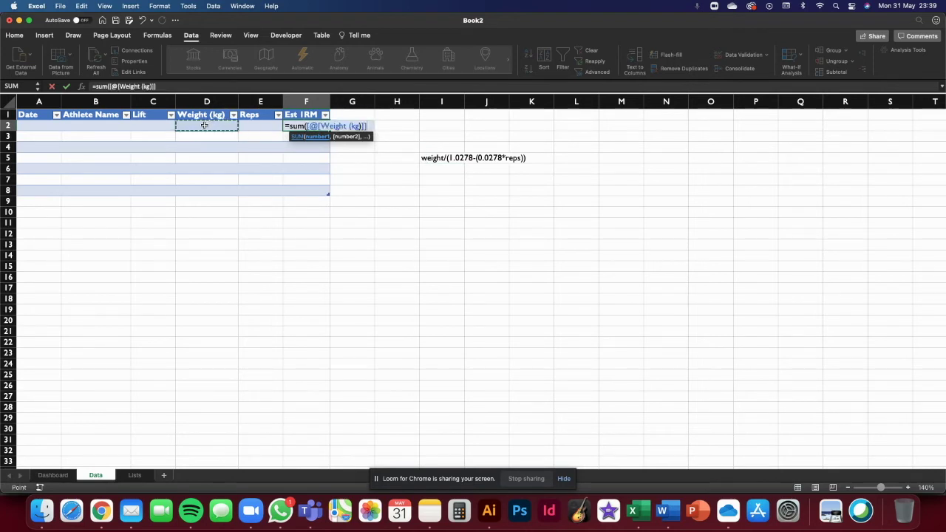
text(/)
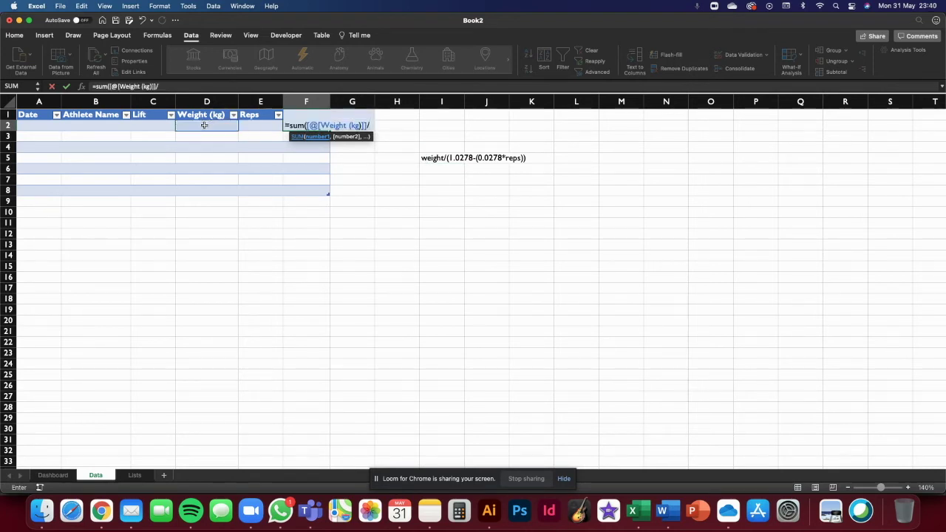
text((1.0)
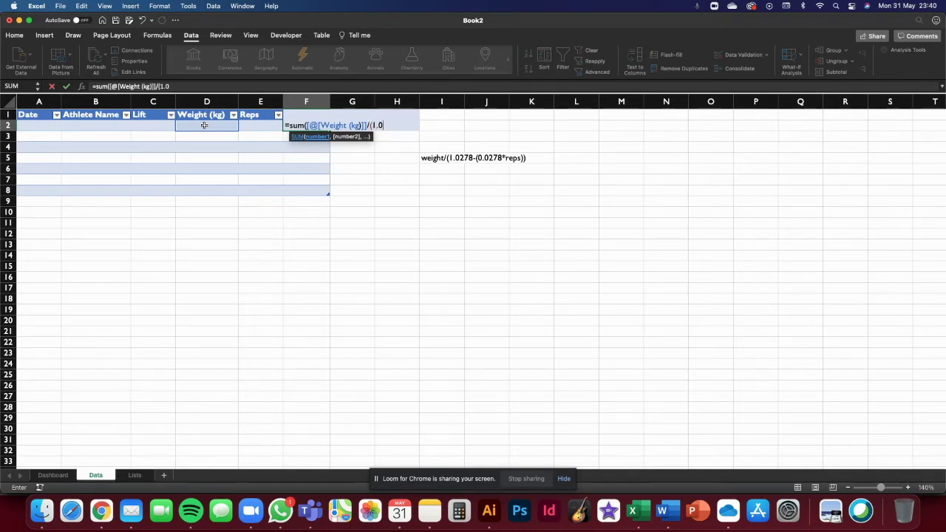
text(278-(0,)
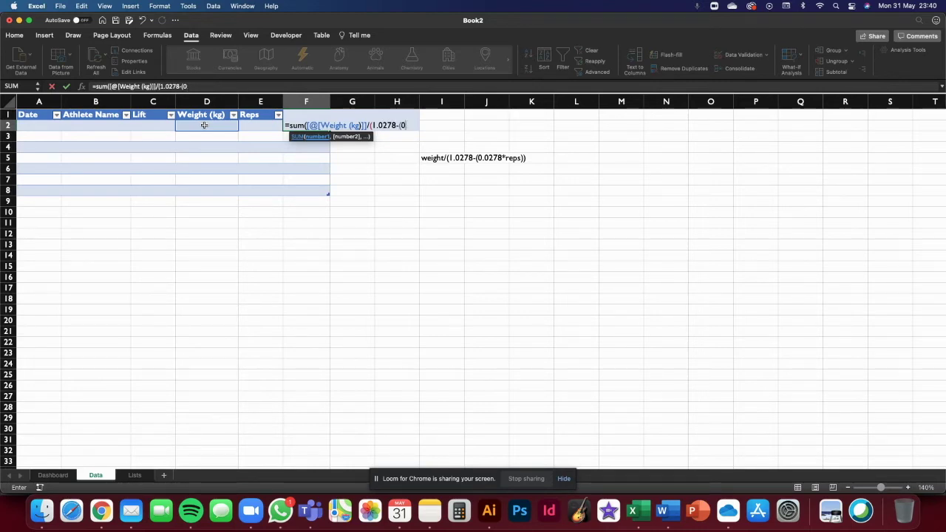
text(0278)
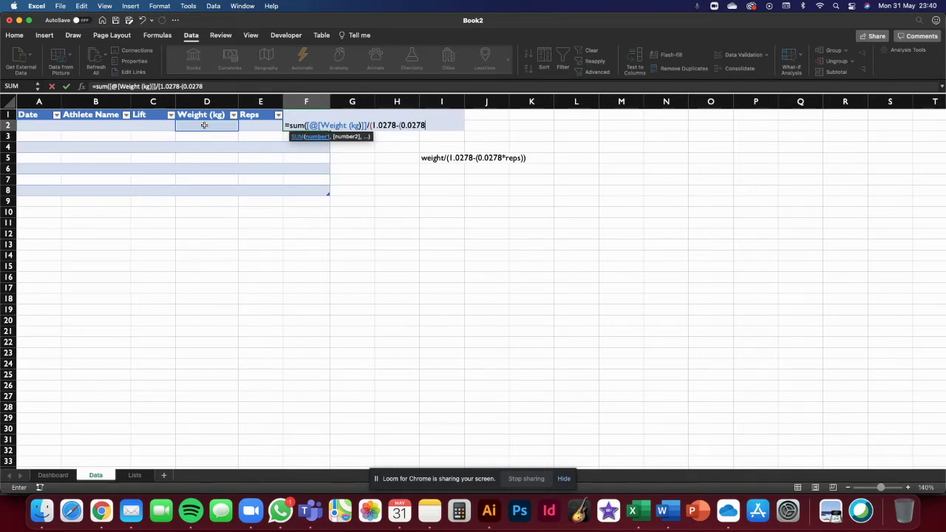
text(*)
click(260, 127)
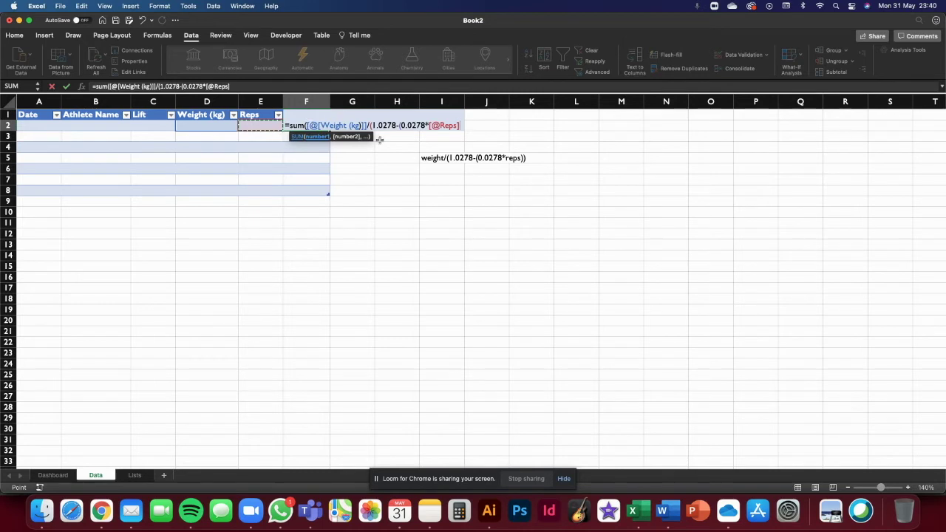
text())))
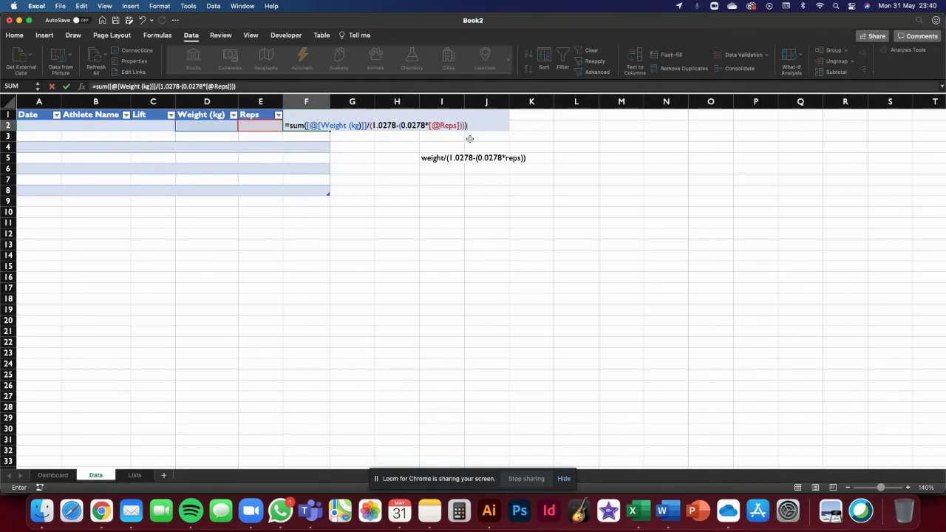
key(Return)
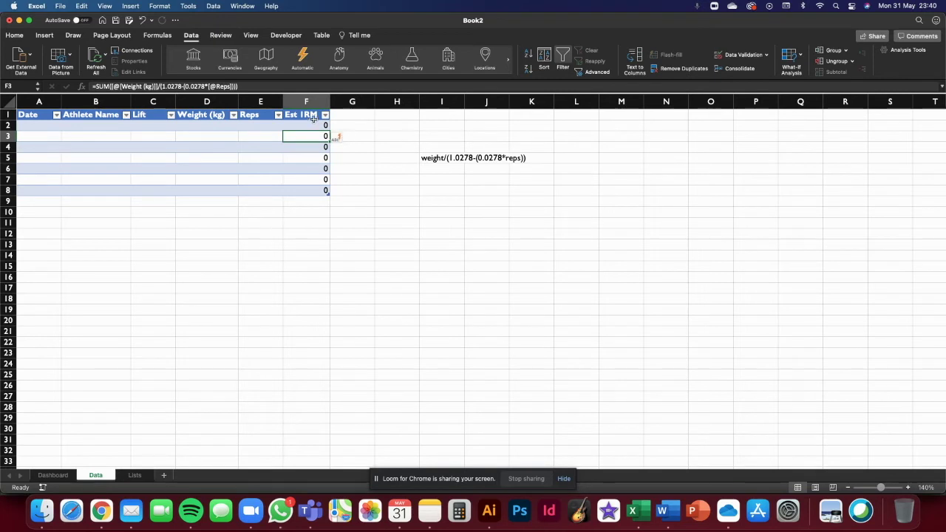
click(313, 124)
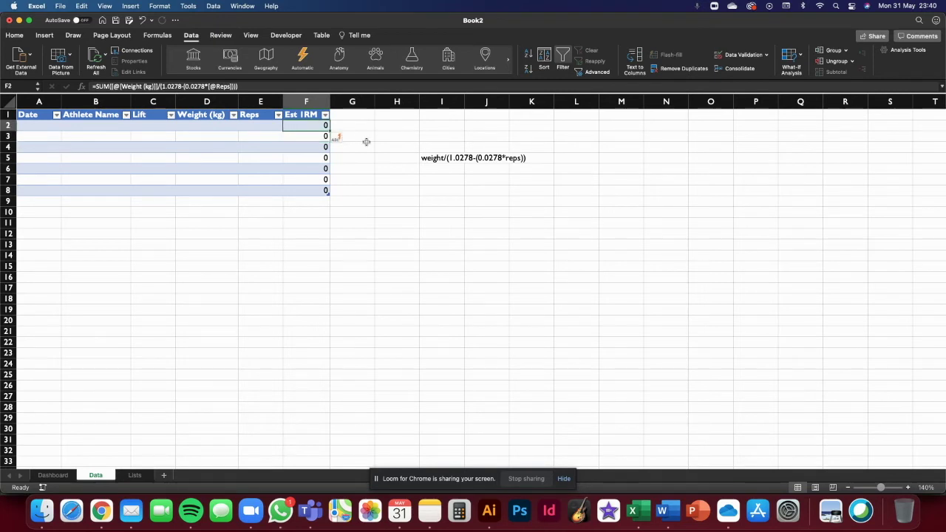
scroll(313, 193, down, 1)
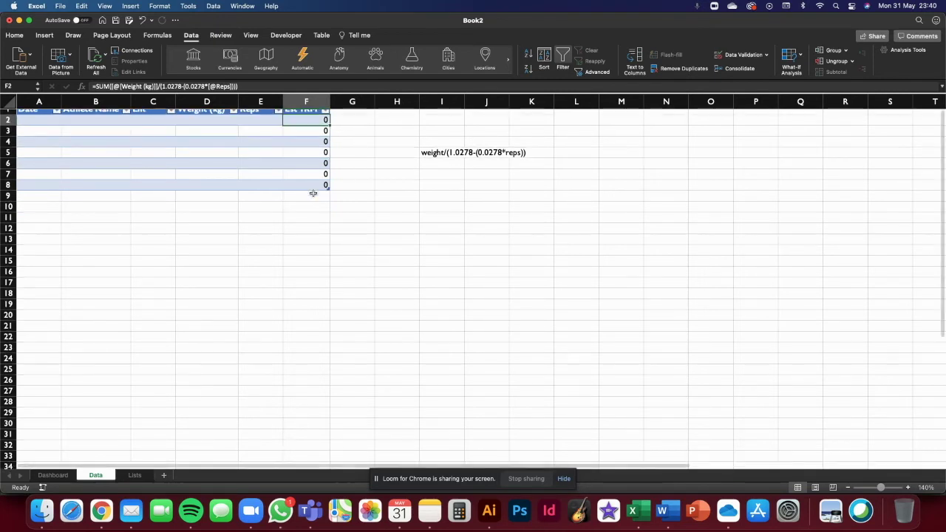
scroll(314, 189, up, 1)
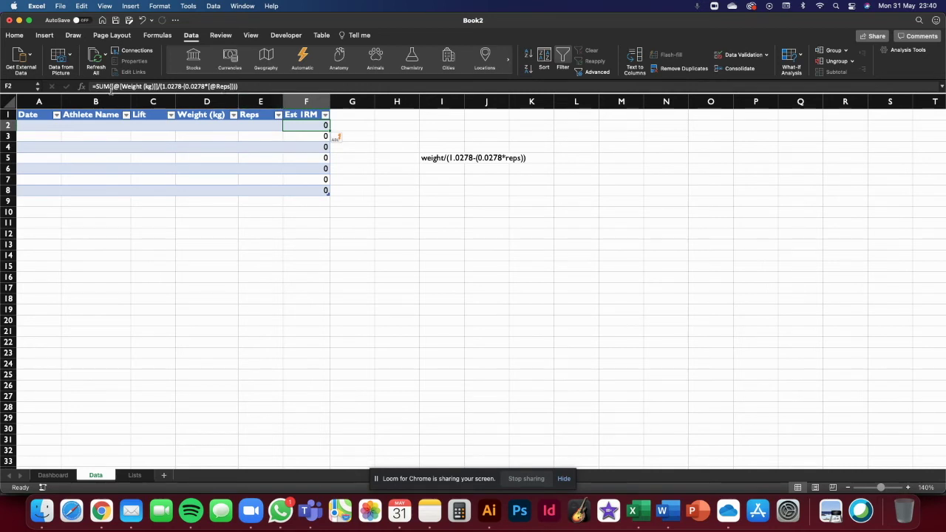
click(267, 86)
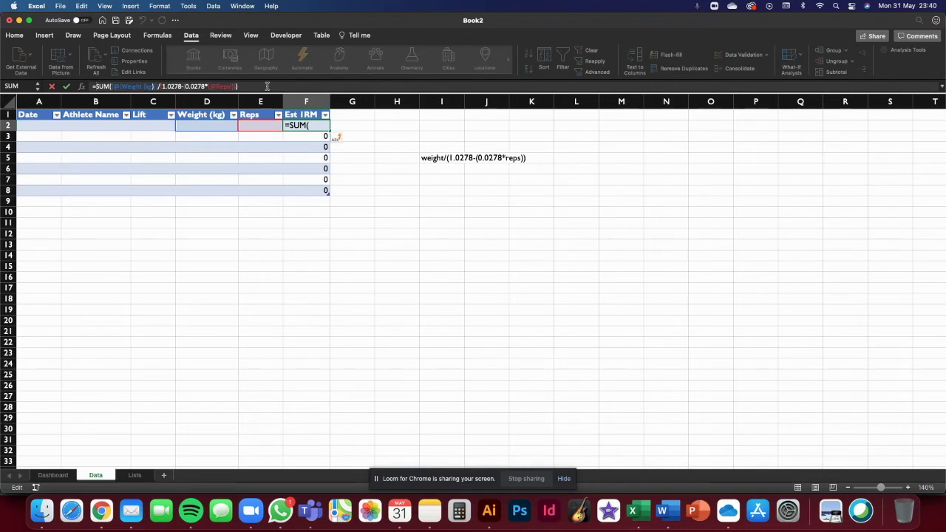
click(362, 181)
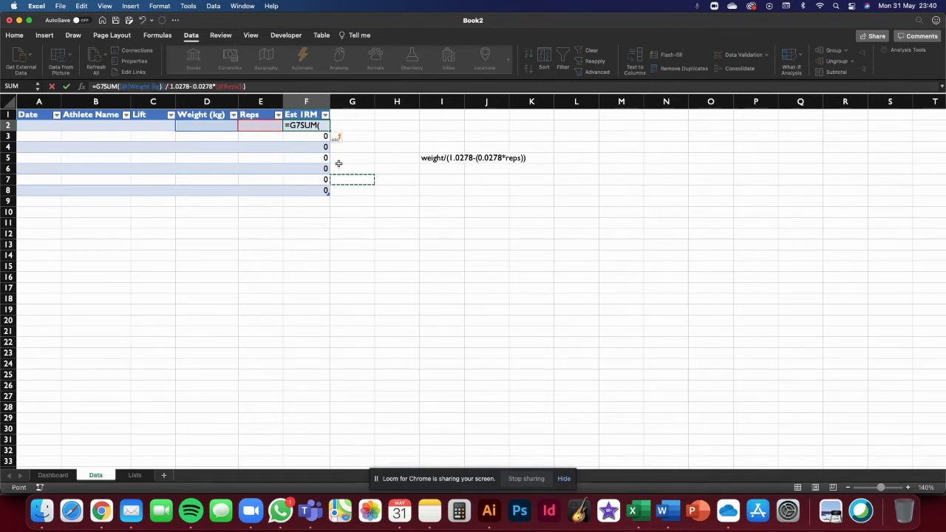
key(Escape)
Wrap the existing SUM formula in F2 in an IF that tests for =0 and returns "" when true
click(96, 86)
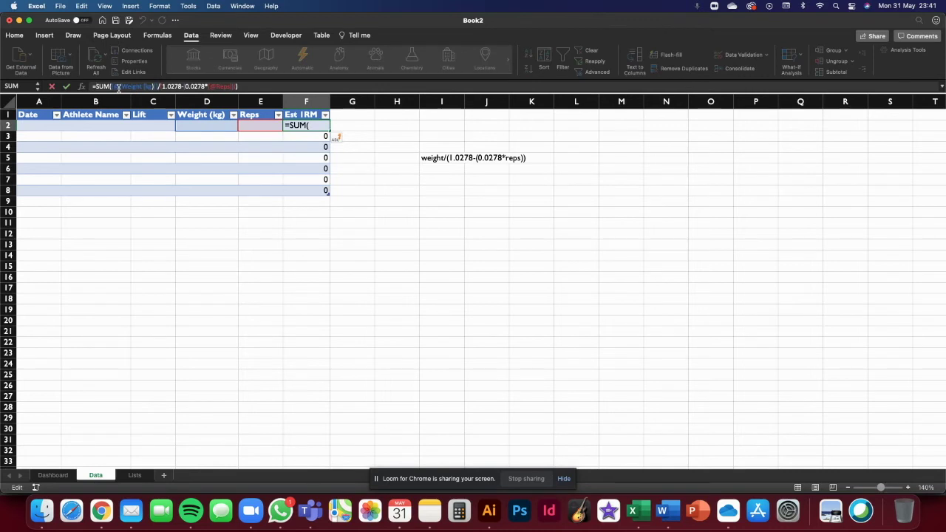
text(if()
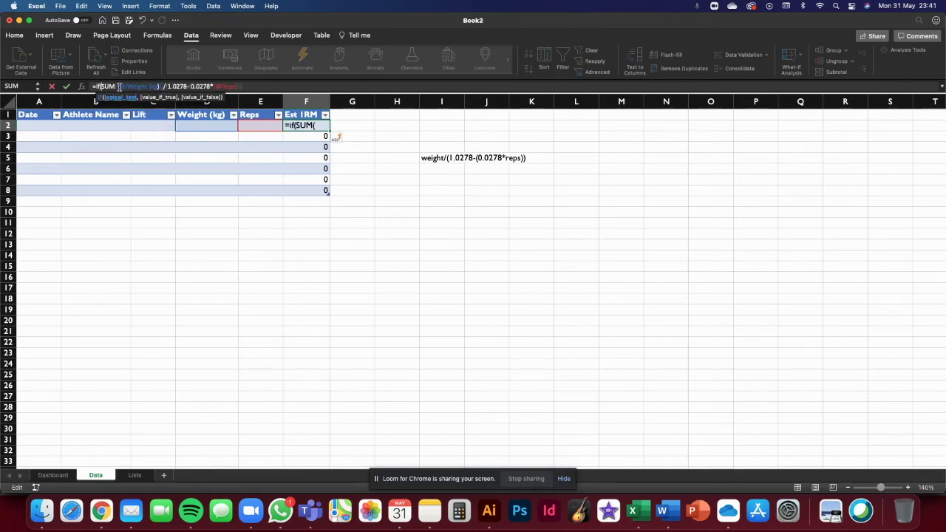
click(251, 86)
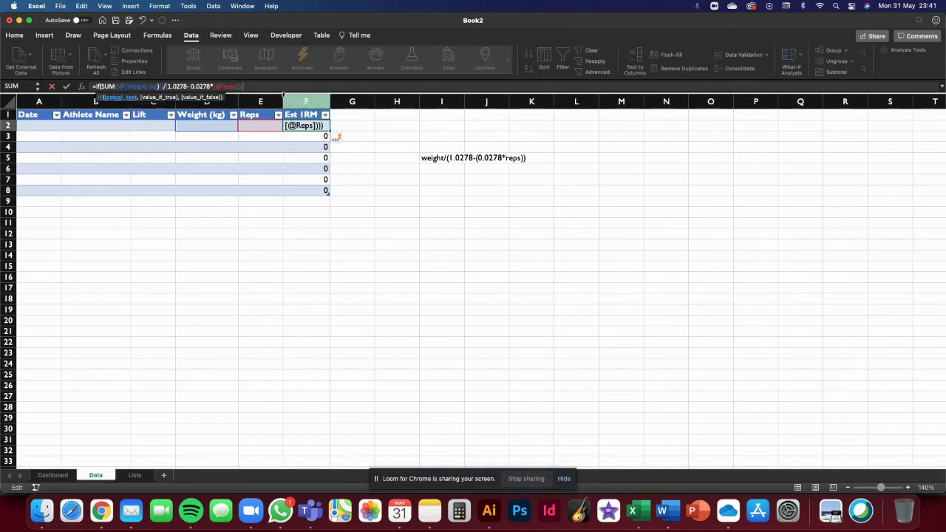
text(=0,)
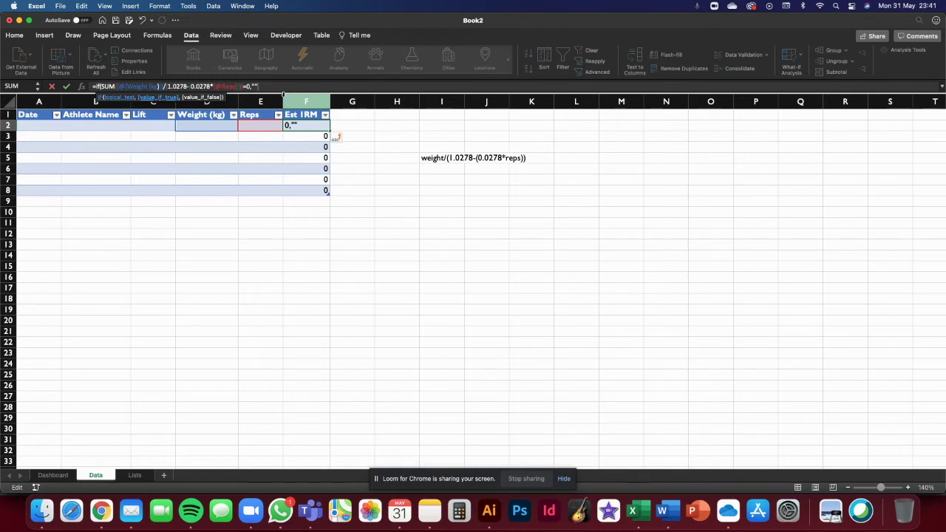
text(,)
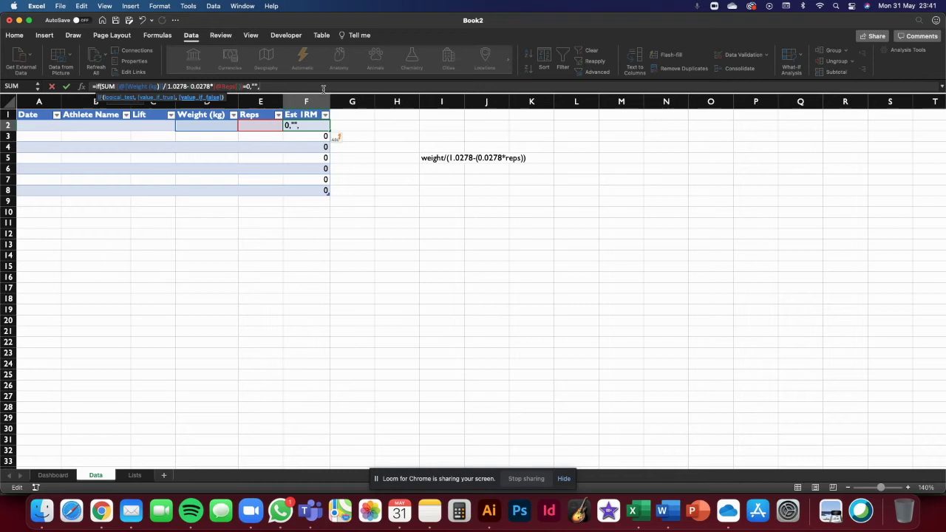
text(sum()
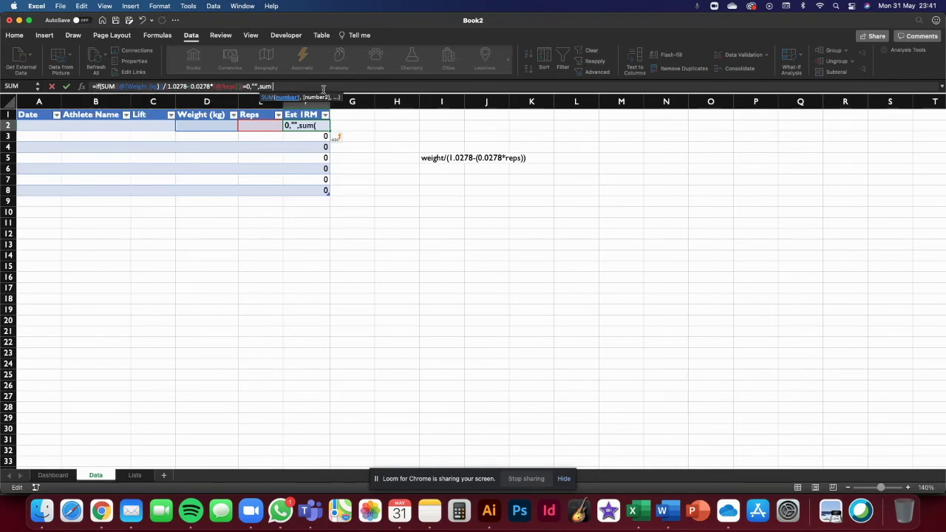
click(199, 126)
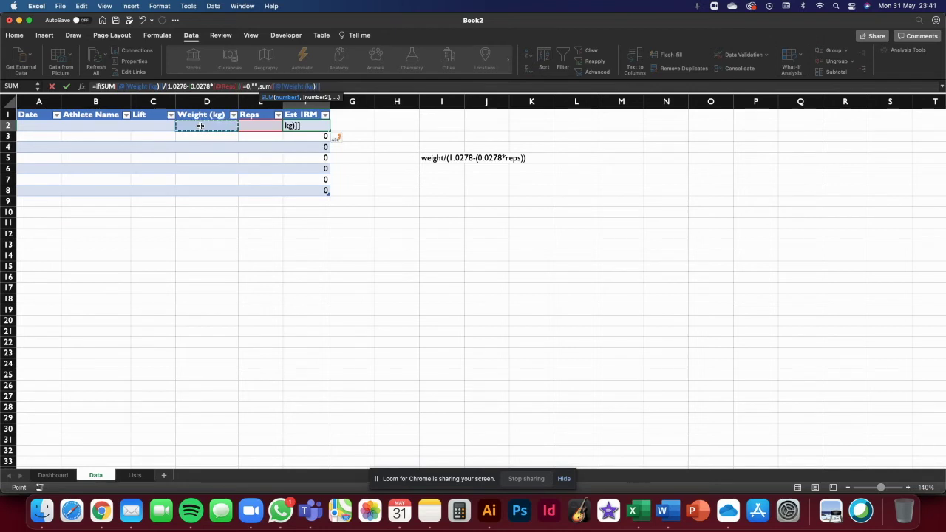
text(/(1.0)
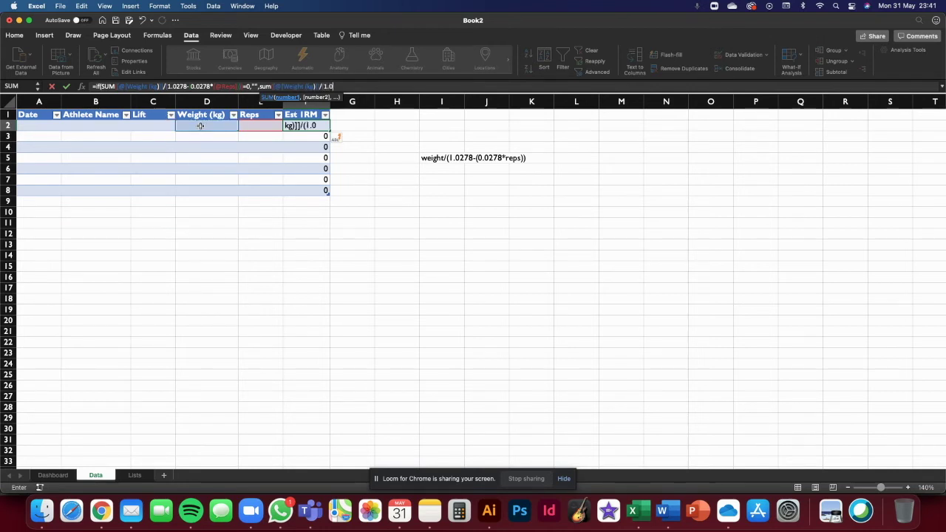
text(278-(0.02)
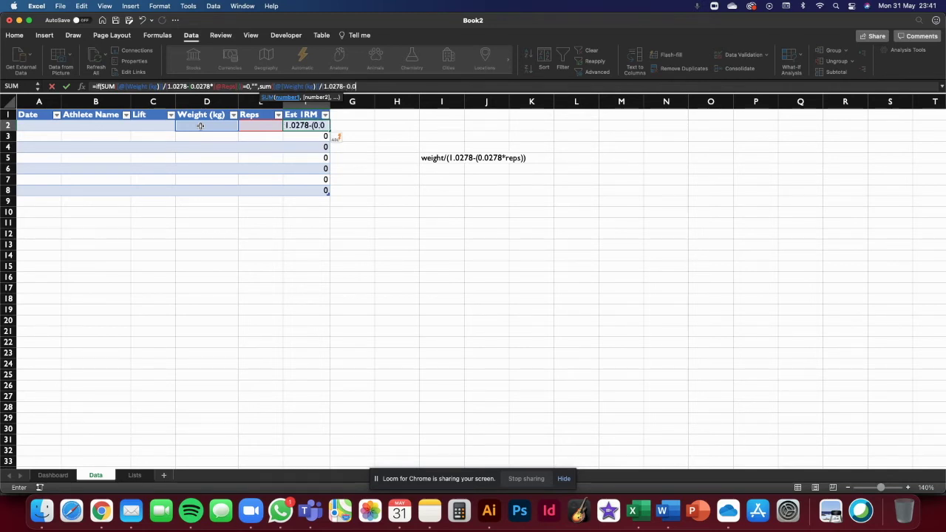
text(78*)
click(269, 125)
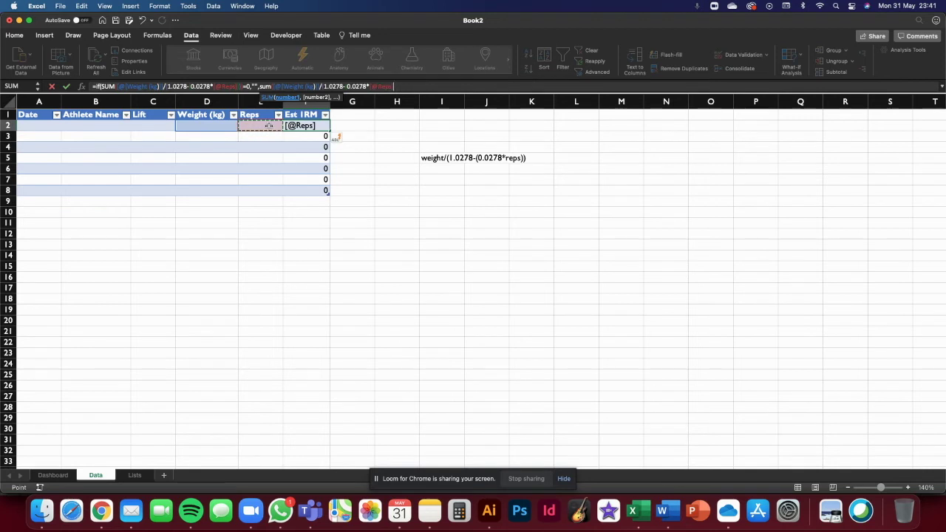
text()))
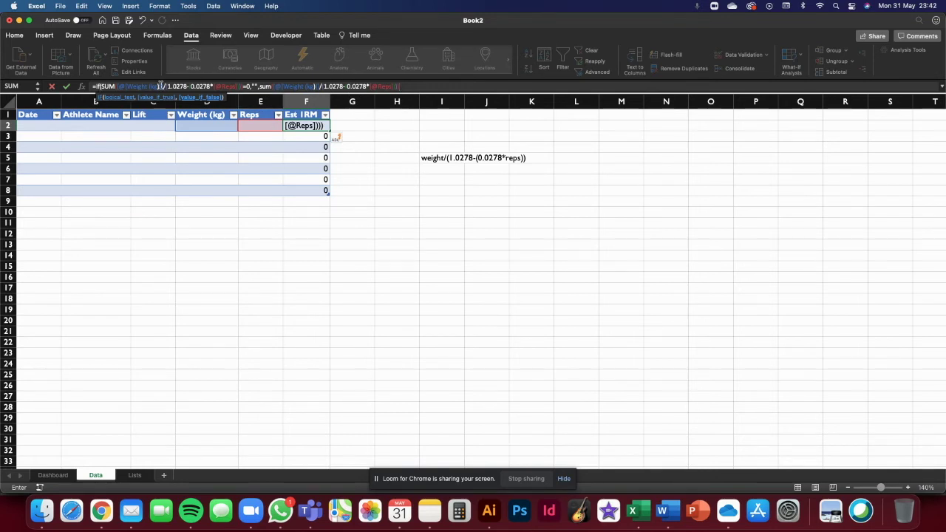
Check the IF formula's arguments, complete its closing parentheses and commit it to the Est 1RM column
click(264, 86)
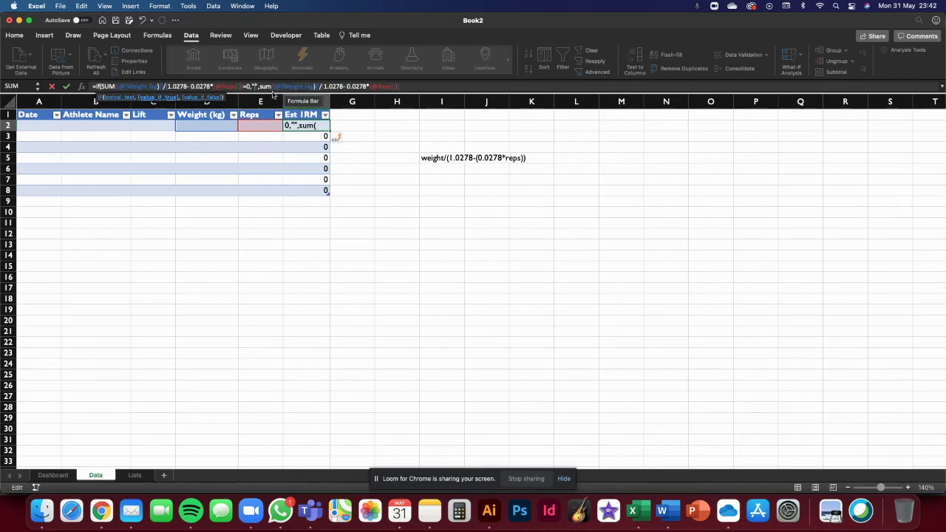
click(426, 86)
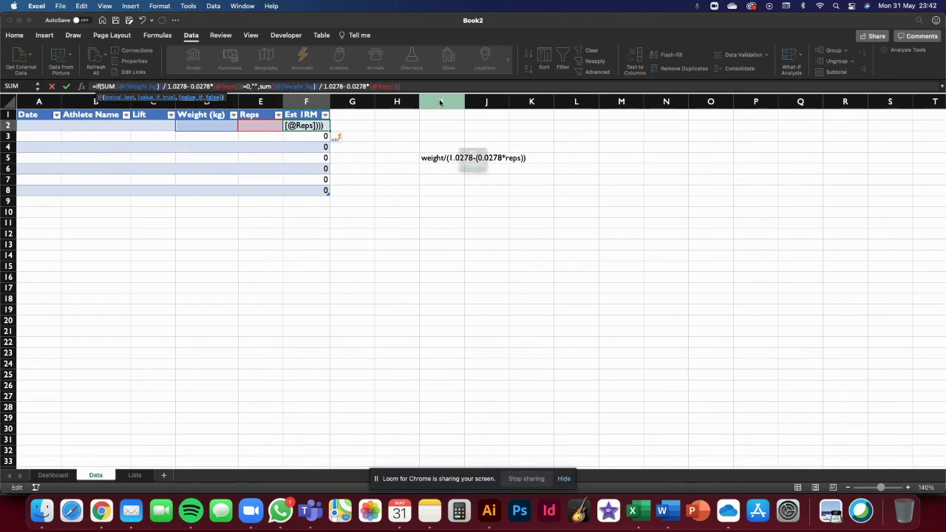
key(Return)
click(473, 198)
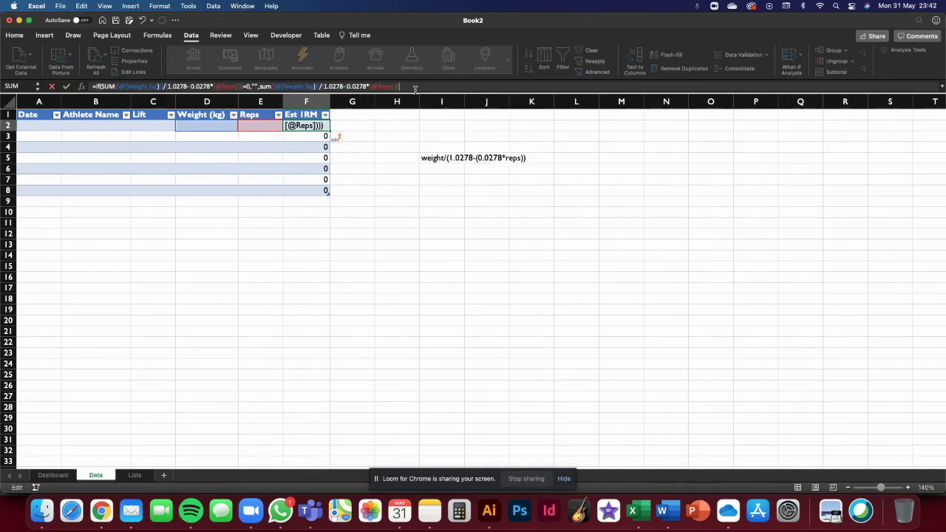
key(Return)
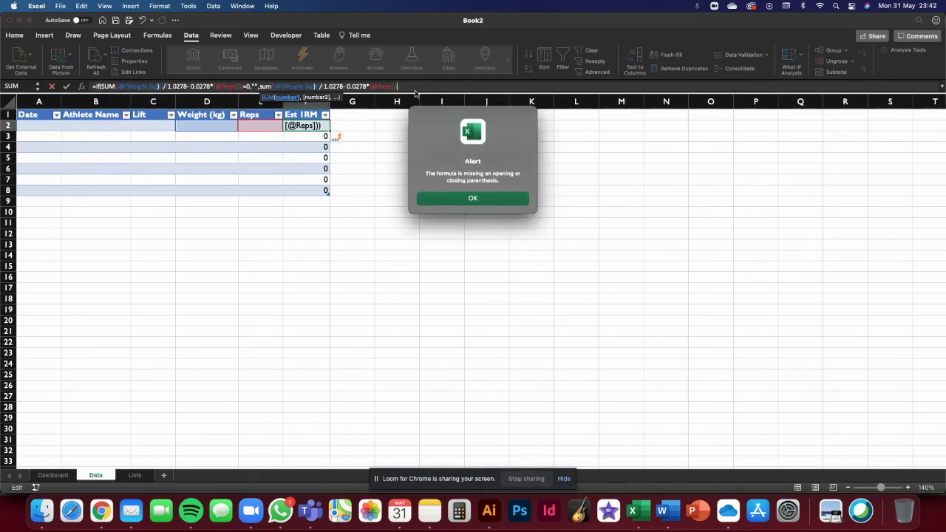
key(Return)
click(411, 84)
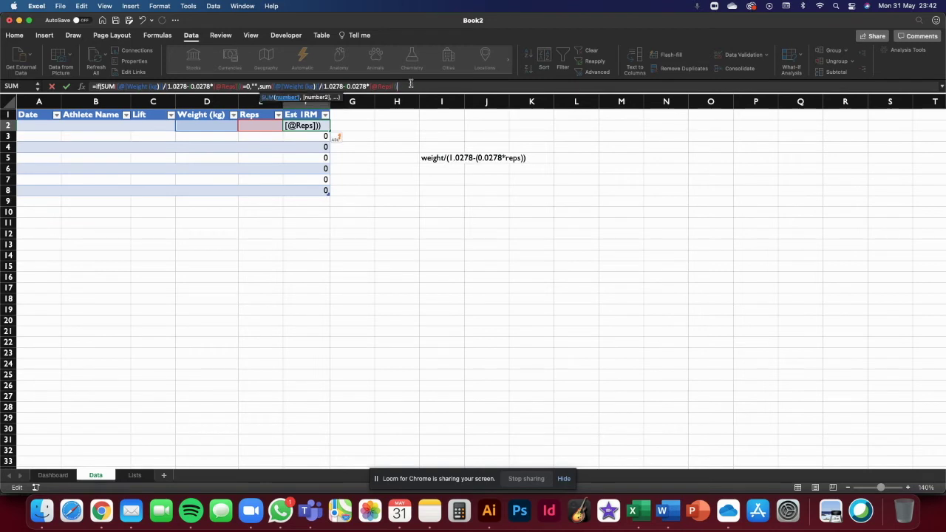
text())
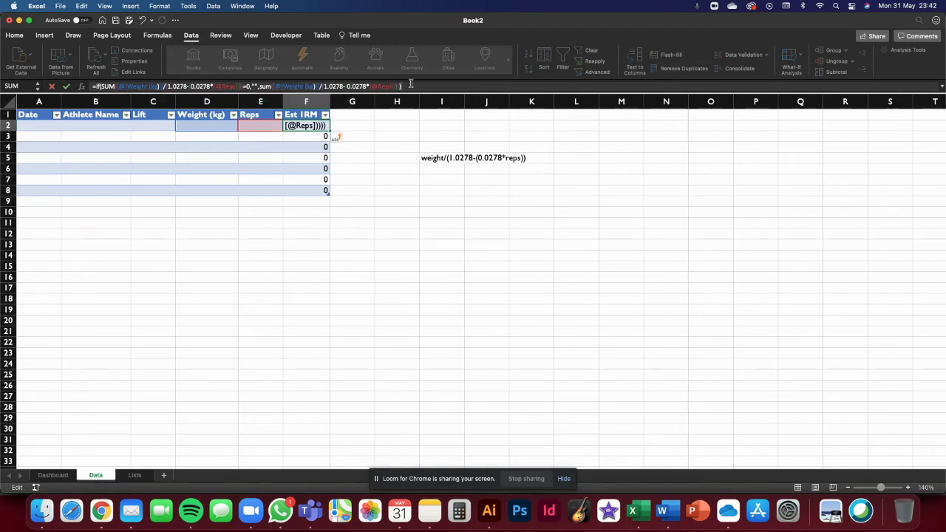
key(Return)
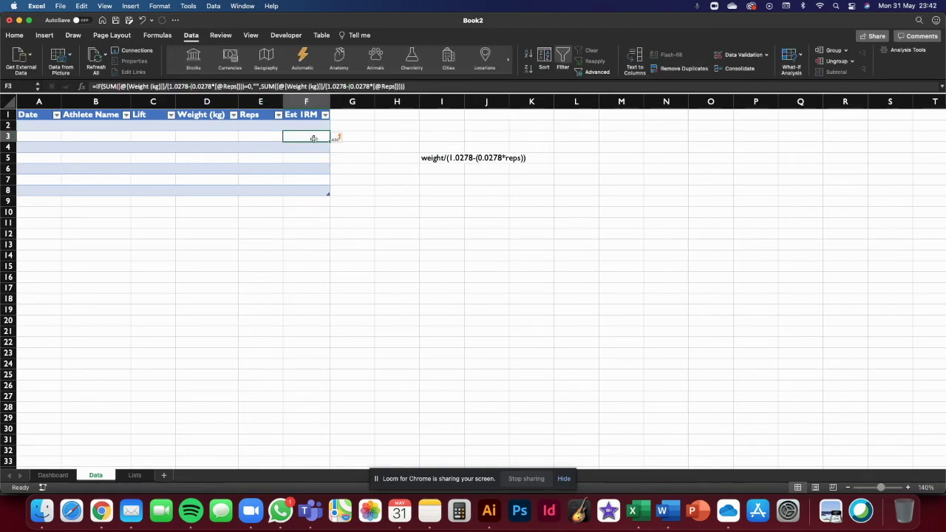
Enter a test lift in row 2 with a weight of 50 kg and 5 reps
click(225, 124)
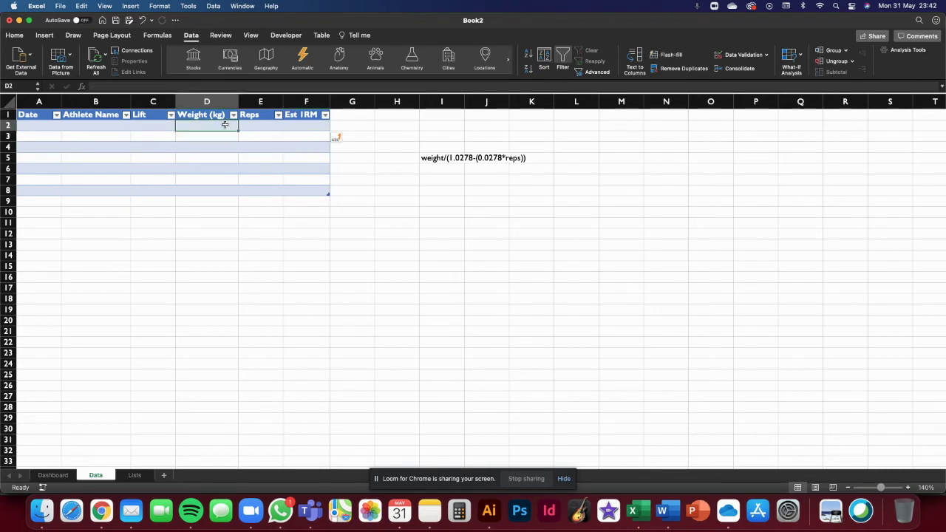
text(50)
key(Tab)
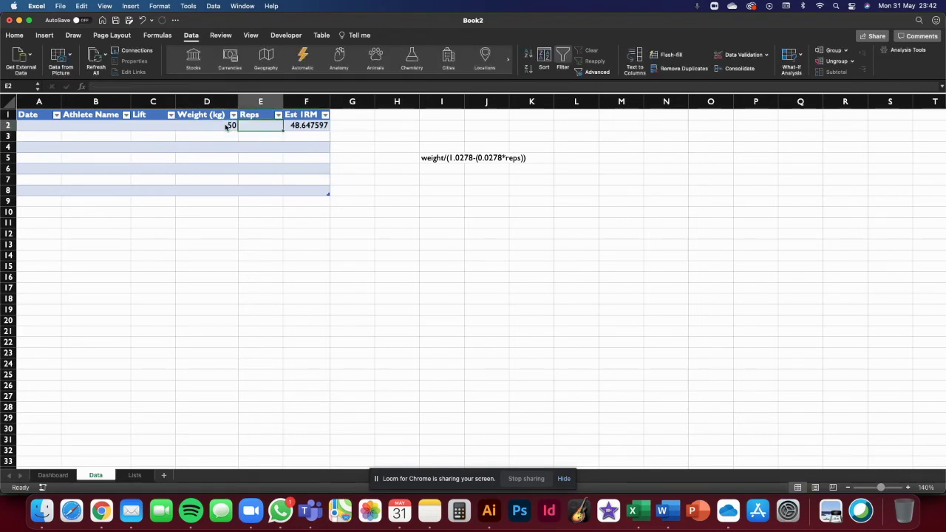
text(5)
key(Return)
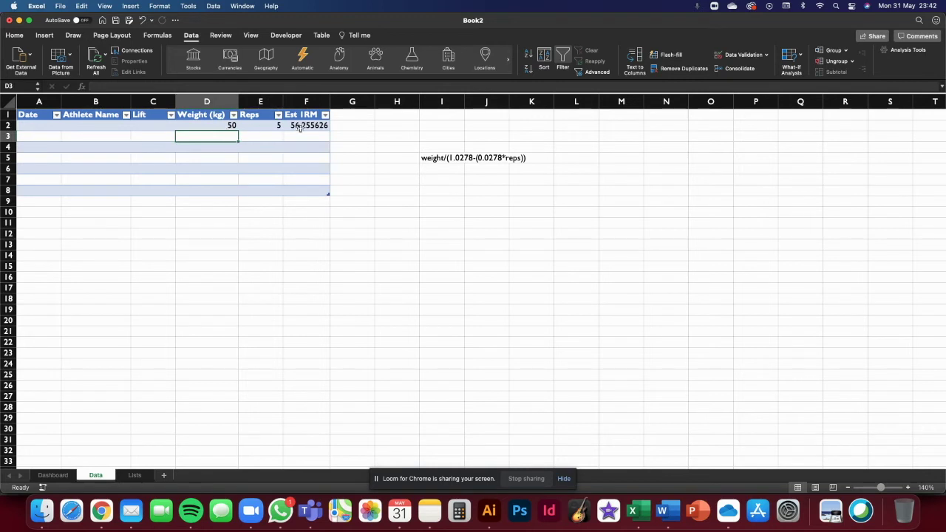
Reduce the Est 1RM value in F2 to zero decimal places
click(314, 125)
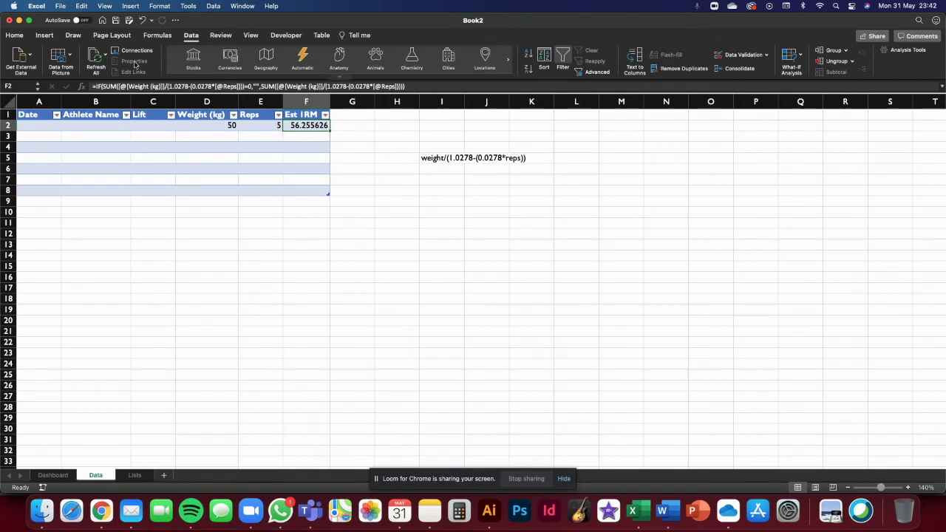
click(14, 34)
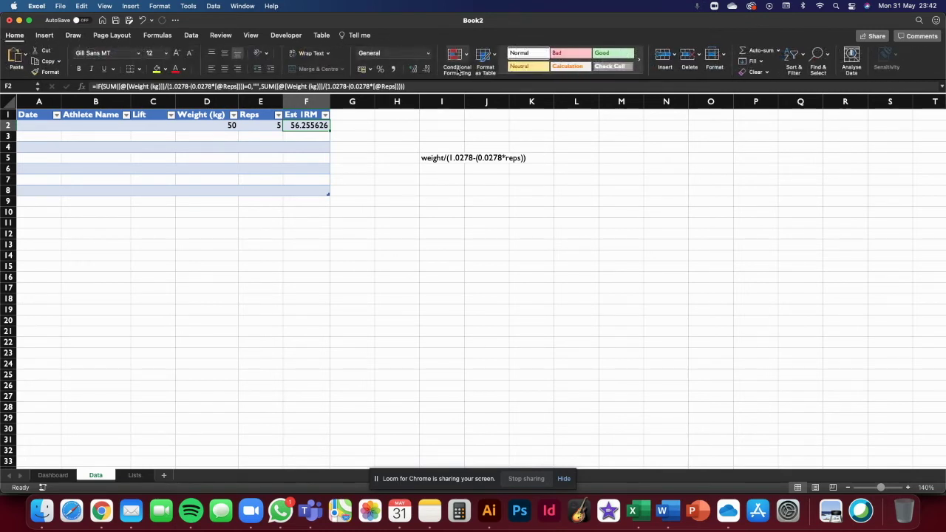
click(426, 69)
click(426, 69)
click(426, 69)
click(426, 69)
click(426, 69)
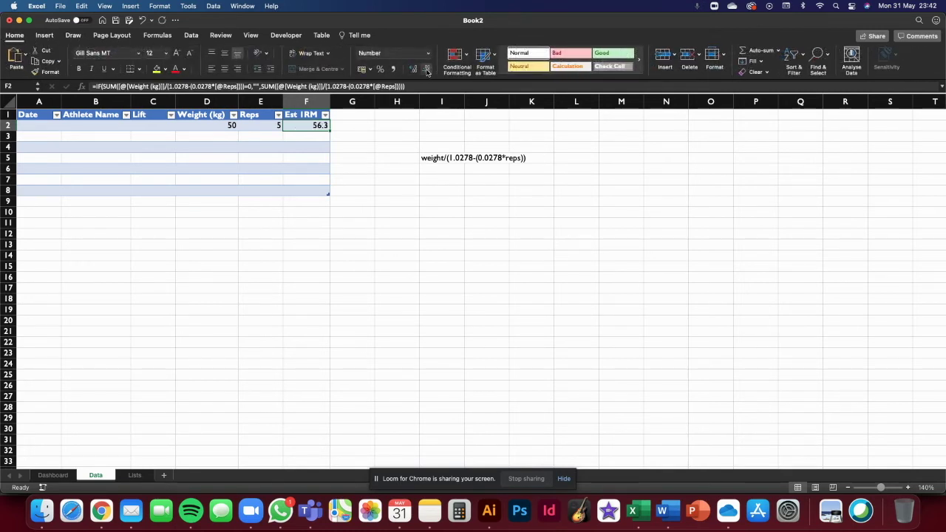
click(427, 69)
click(381, 118)
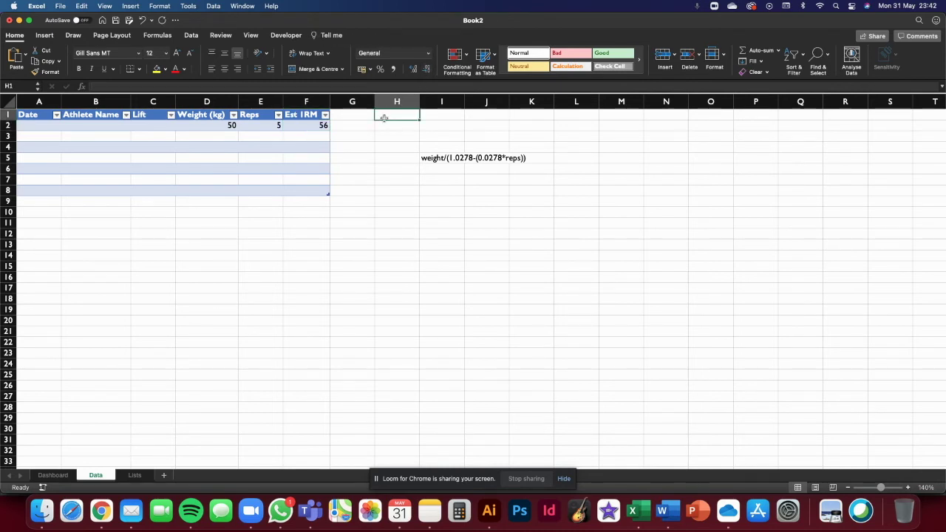
Enter the date 1/1/1990 in A2 and choose Athlete 1 as the athlete name in B2
click(42, 125)
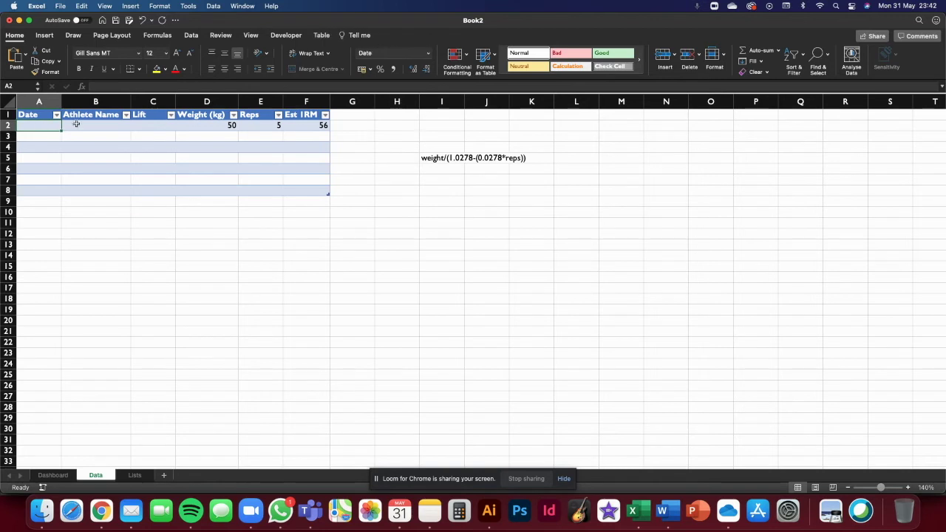
text(1/1/1990)
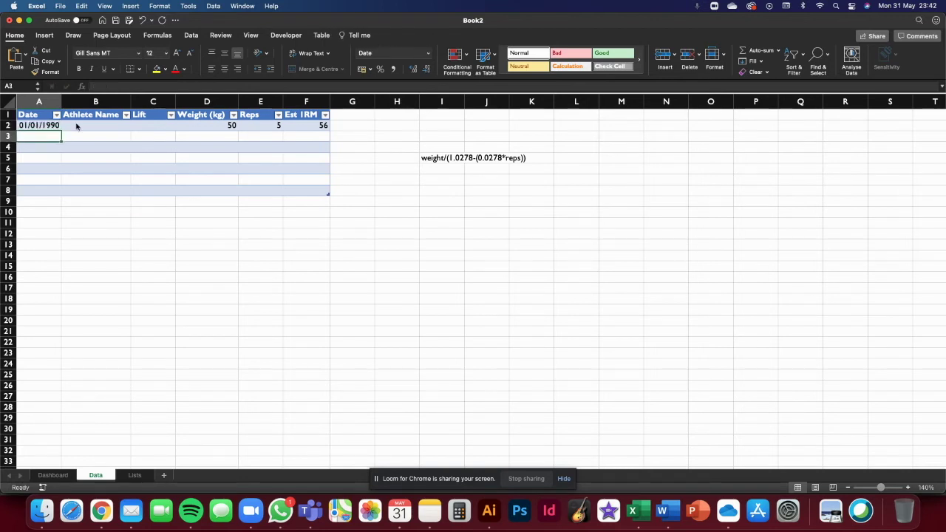
click(76, 126)
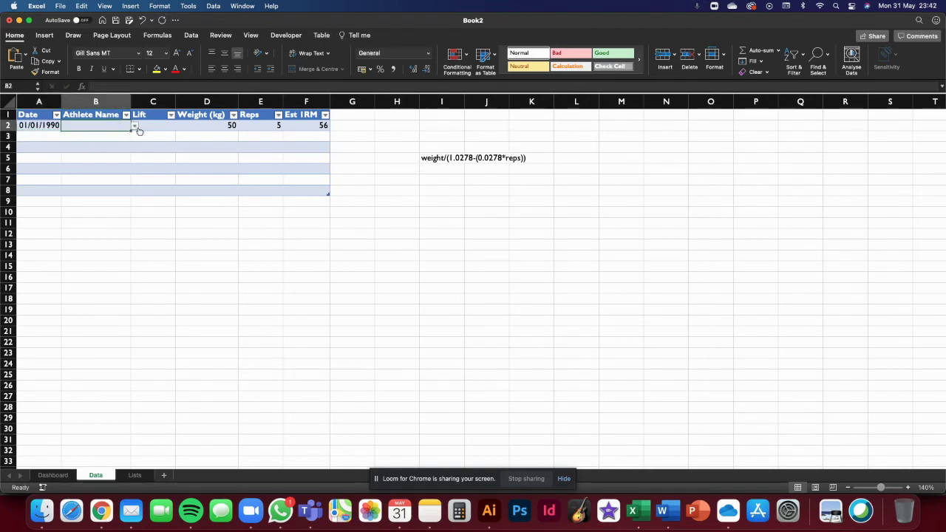
click(133, 126)
click(102, 137)
Choose Bench Press as the lift in C2 and check the weight, reps and Est 1RM of that row
click(159, 126)
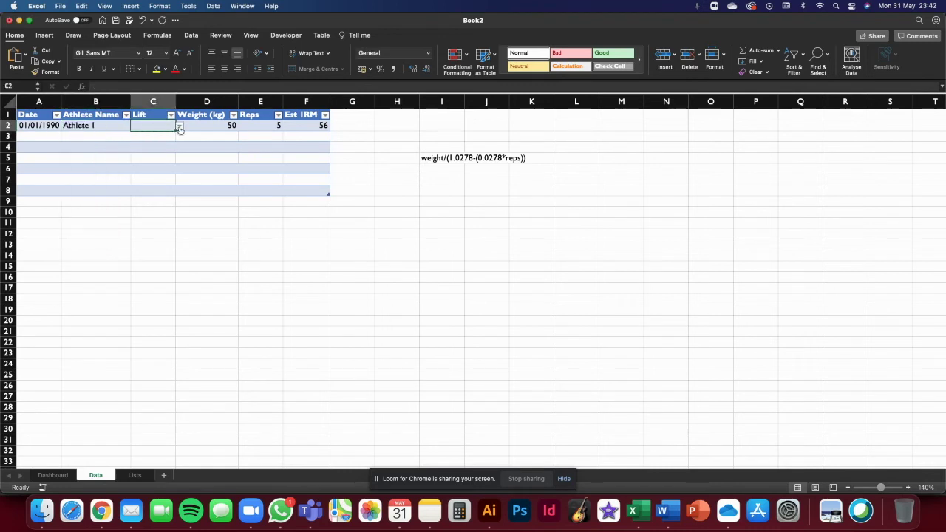
click(179, 126)
click(161, 139)
click(180, 127)
click(164, 145)
click(204, 145)
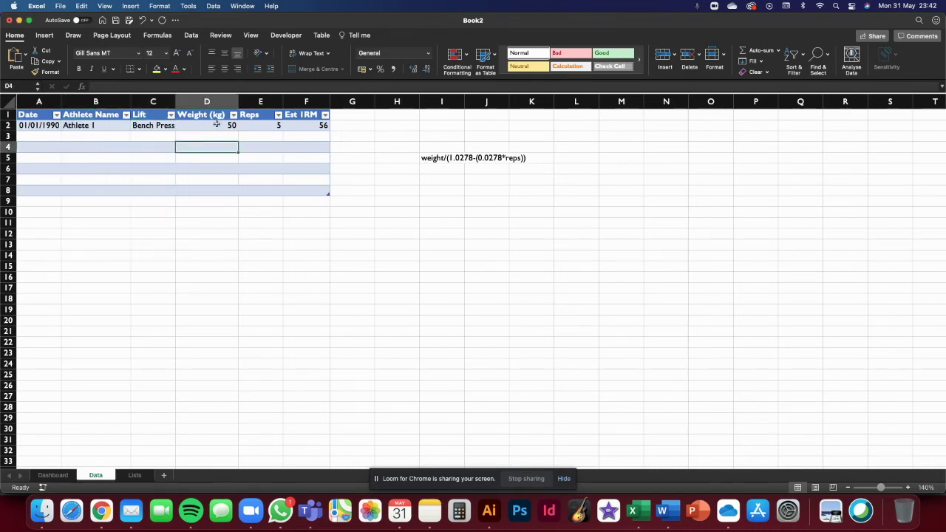
click(262, 132)
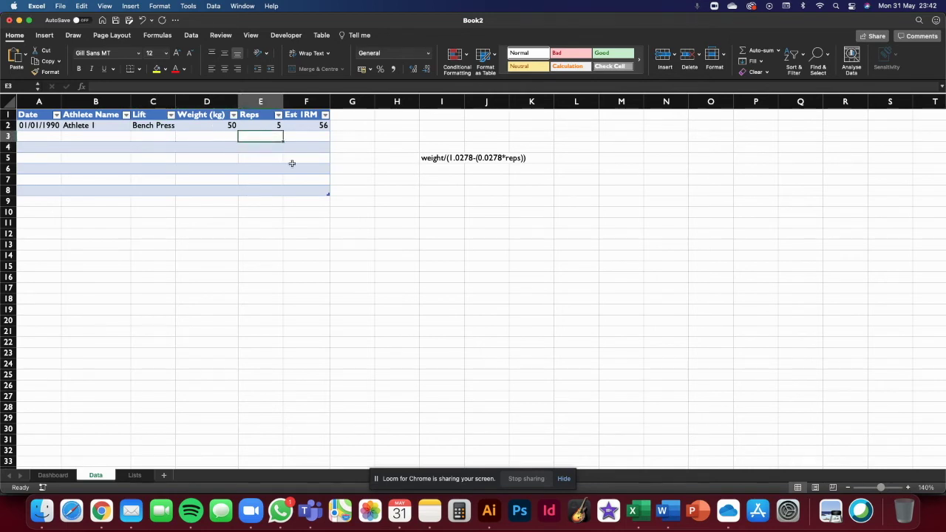
click(325, 126)
click(362, 197)
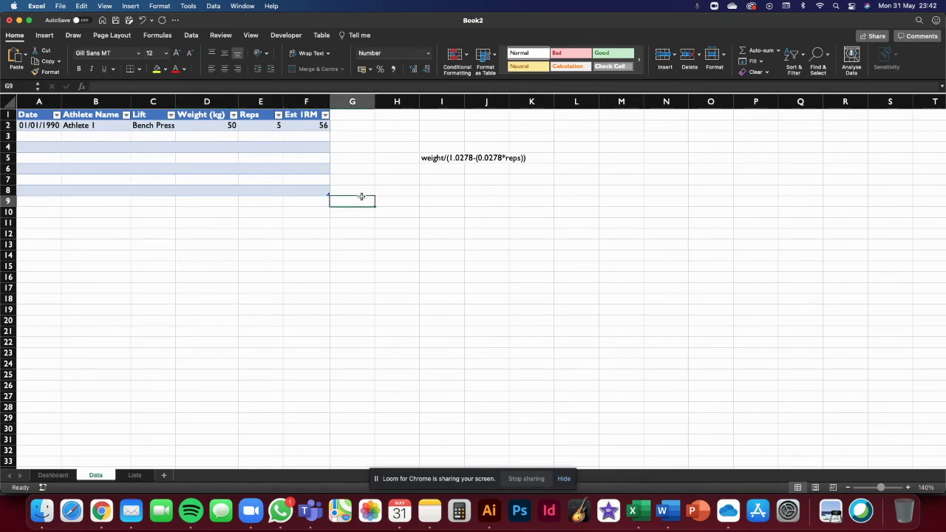
Enter the date 10/1/1990 in A3 for the second log entry
click(43, 137)
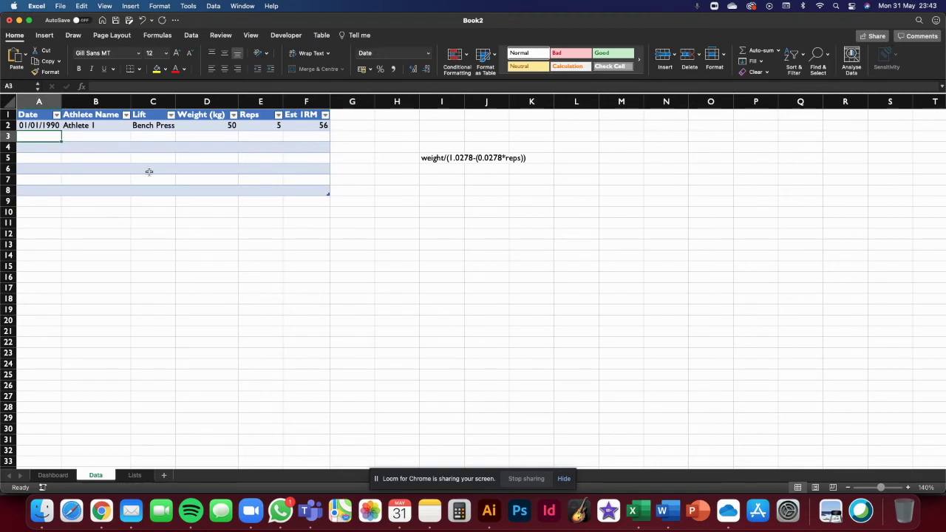
text(10/01/)
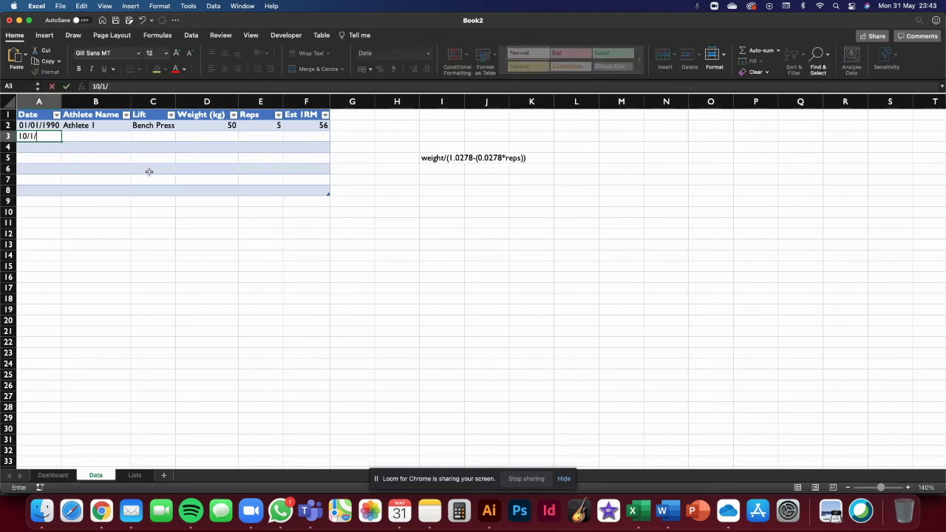
text(1990)
key(Tab)
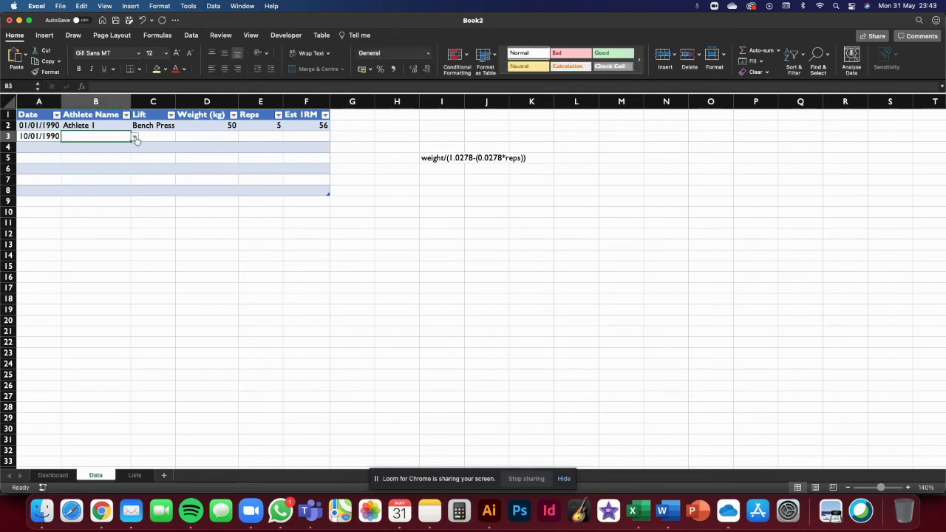
Choose Athlete 1 as the athlete name in B3 and Bench Press as the lift in C3
click(134, 136)
click(94, 148)
click(164, 137)
click(179, 137)
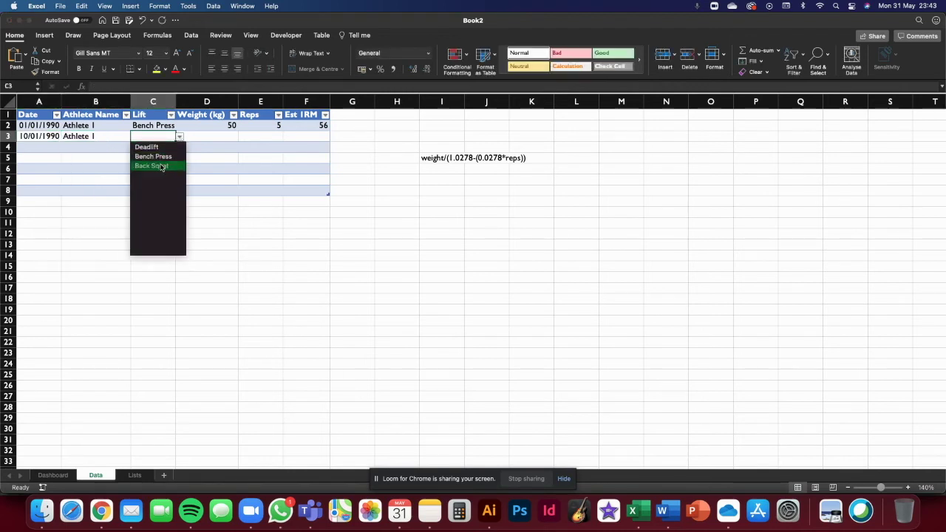
click(152, 157)
Enter a weight of 60 kg in D3 and 5 reps in E3
click(205, 139)
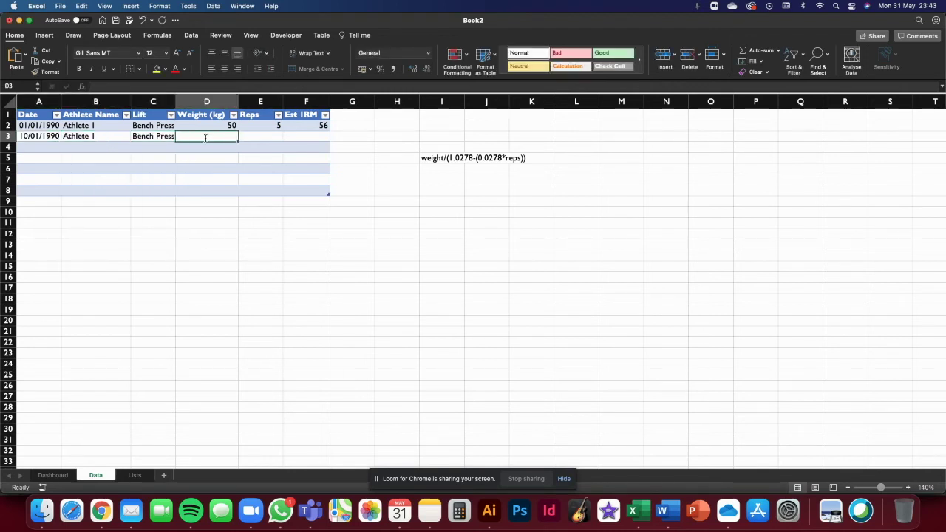
text(60)
key(Tab)
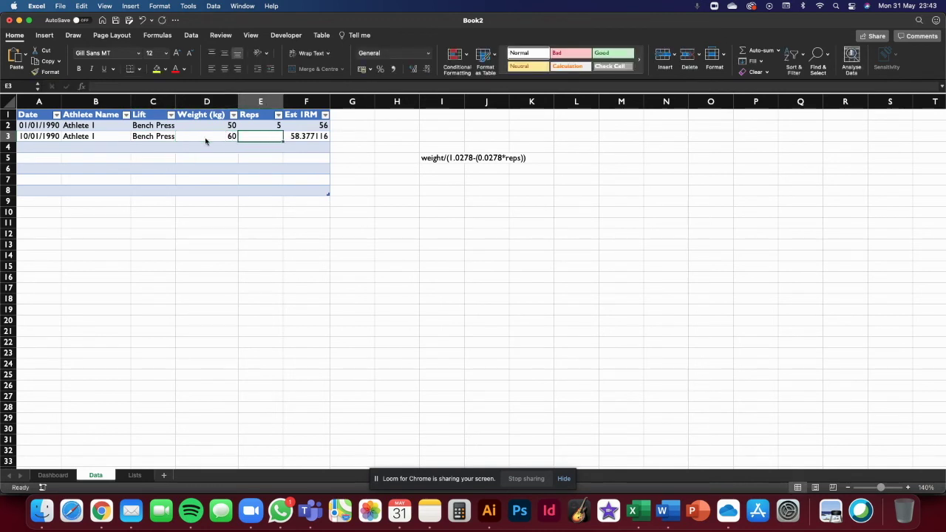
text(5)
key(Return)
Format the Est 1RM cells F2:F8 to show one decimal place
click(289, 136)
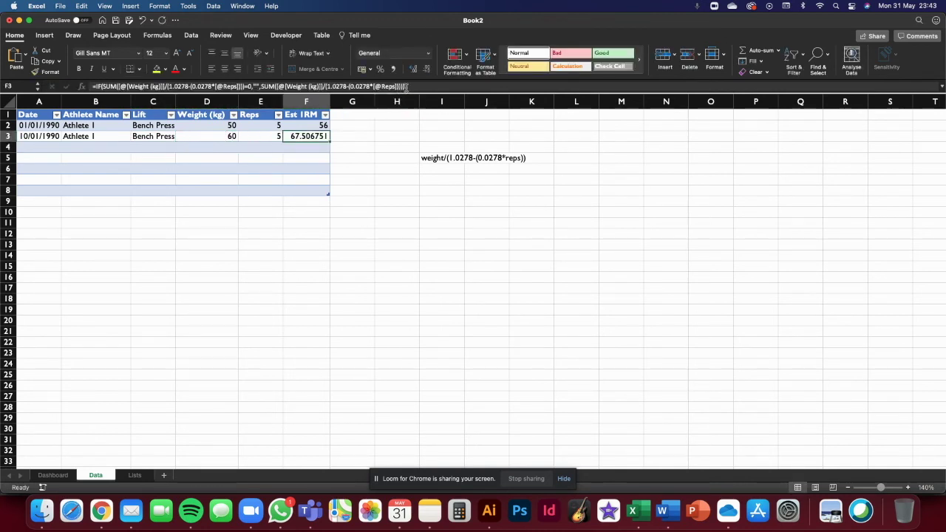
click(305, 101)
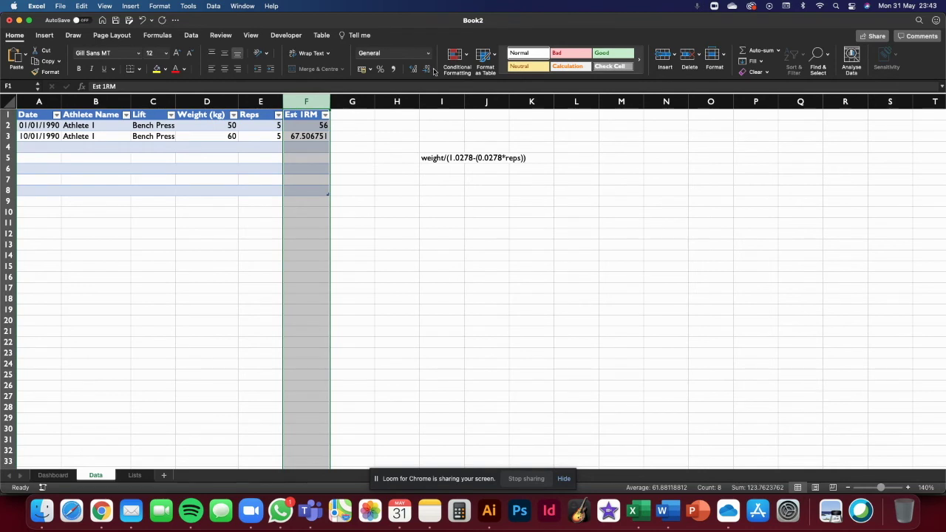
drag(310, 126, 311, 190)
click(427, 70)
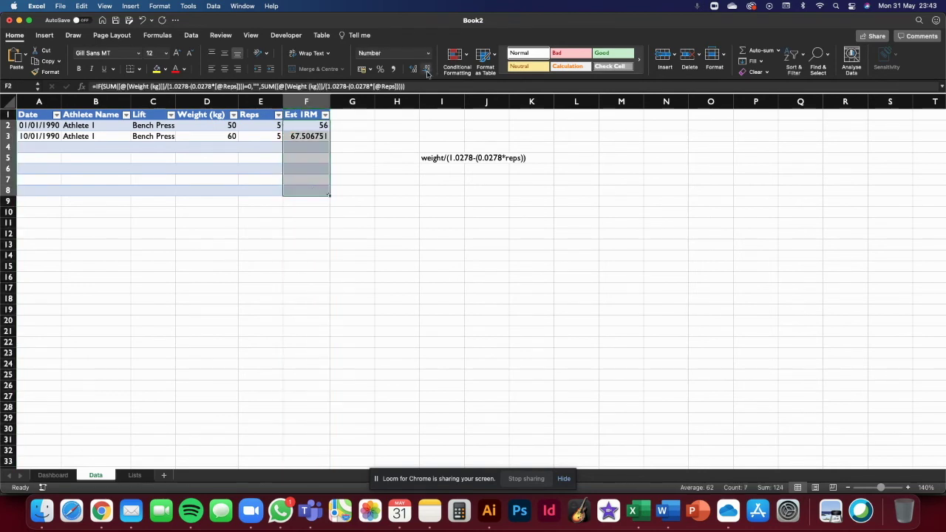
click(413, 68)
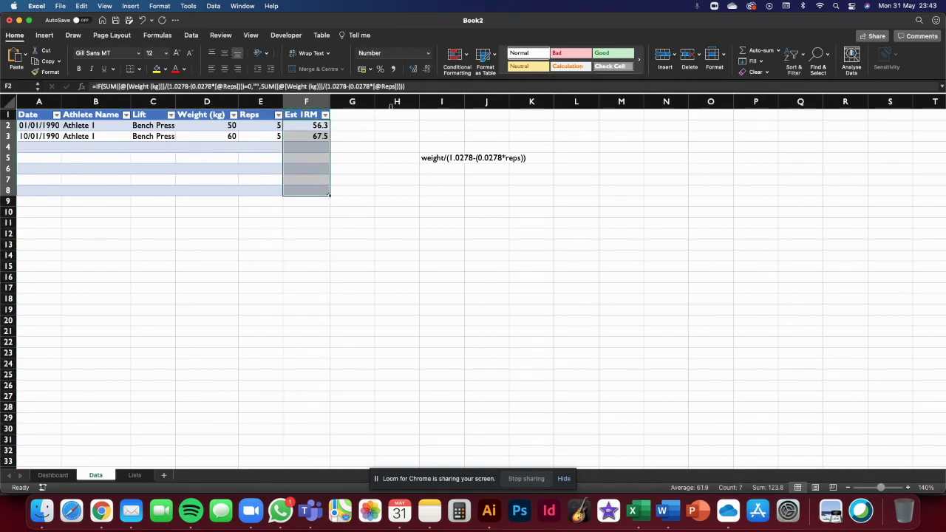
click(380, 190)
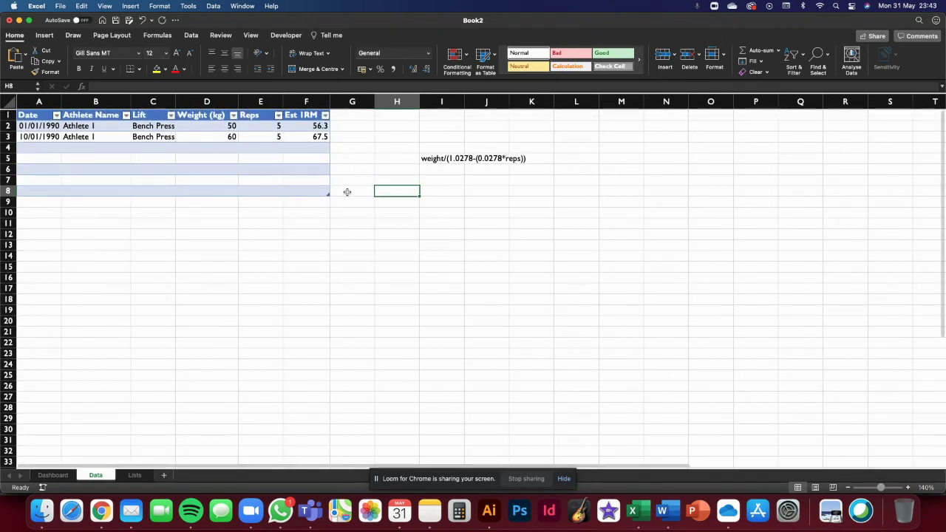
Compare the athlete and lift selectors on the Dashboard sheet with the matching lift and Est 1RM entries in the Data table
click(53, 475)
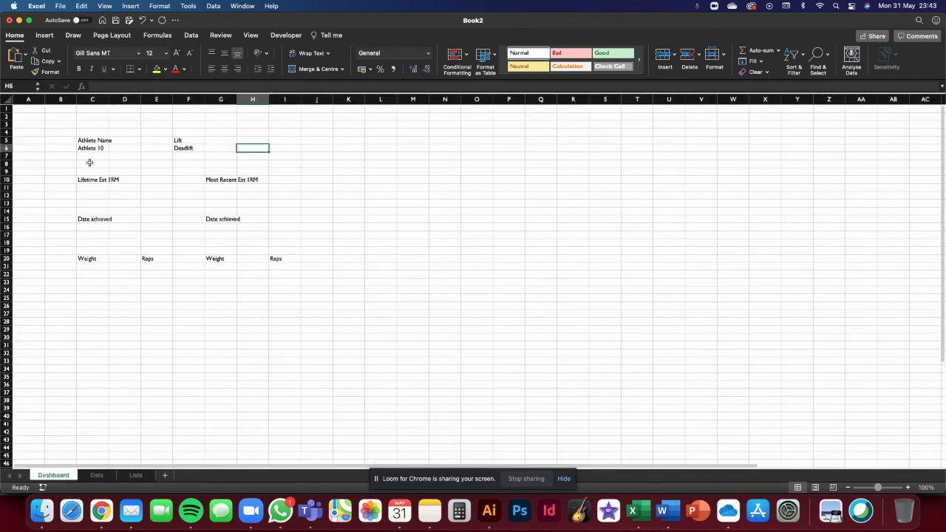
drag(73, 135, 208, 155)
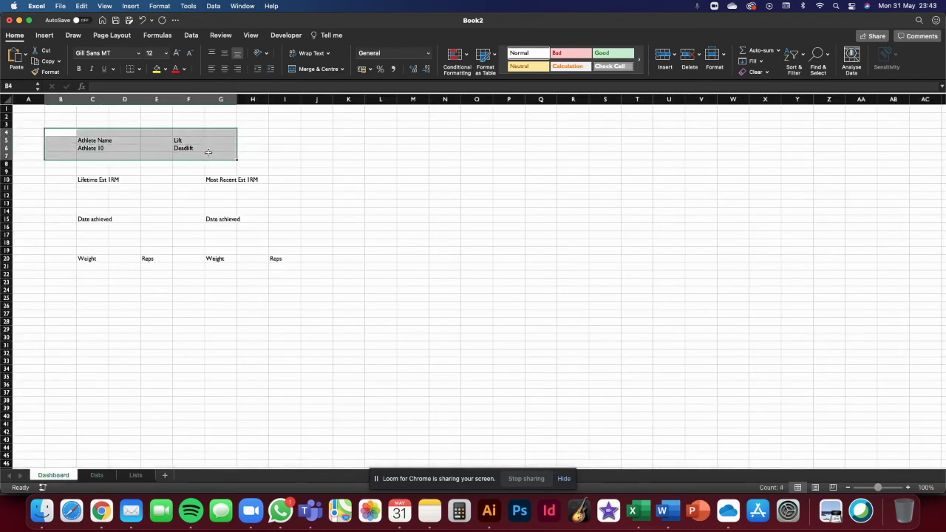
click(96, 475)
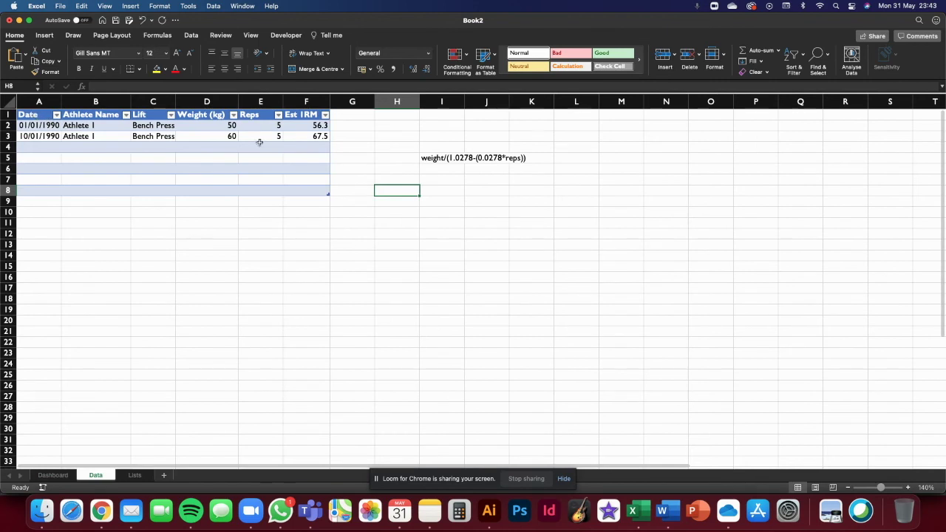
drag(101, 126, 153, 136)
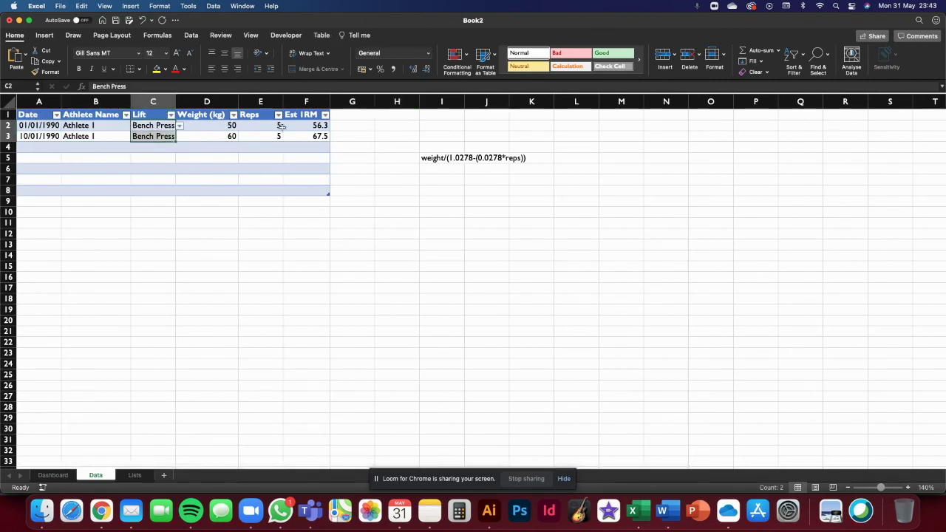
drag(306, 125, 306, 136)
click(352, 158)
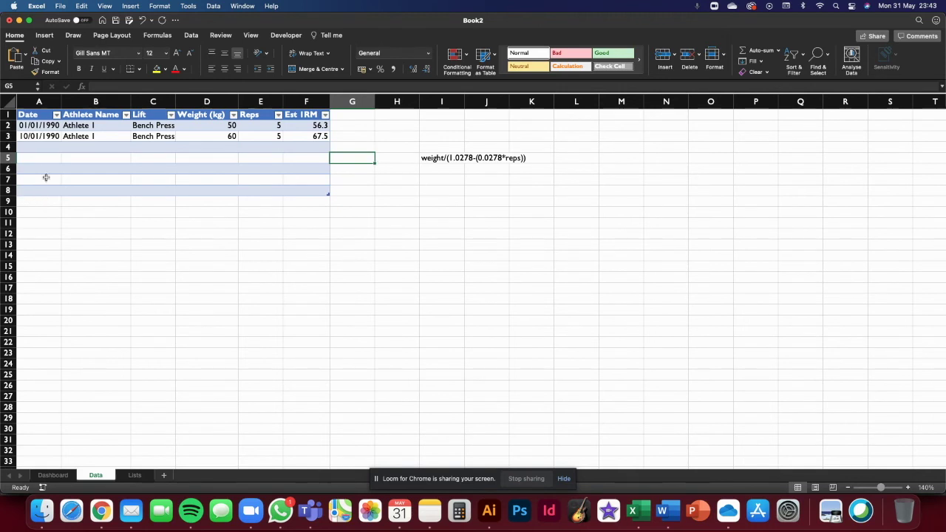
Add a table row by entering the date 2/10/2020 in A9 and choose Athlete 4 as the athlete name in B9
click(51, 200)
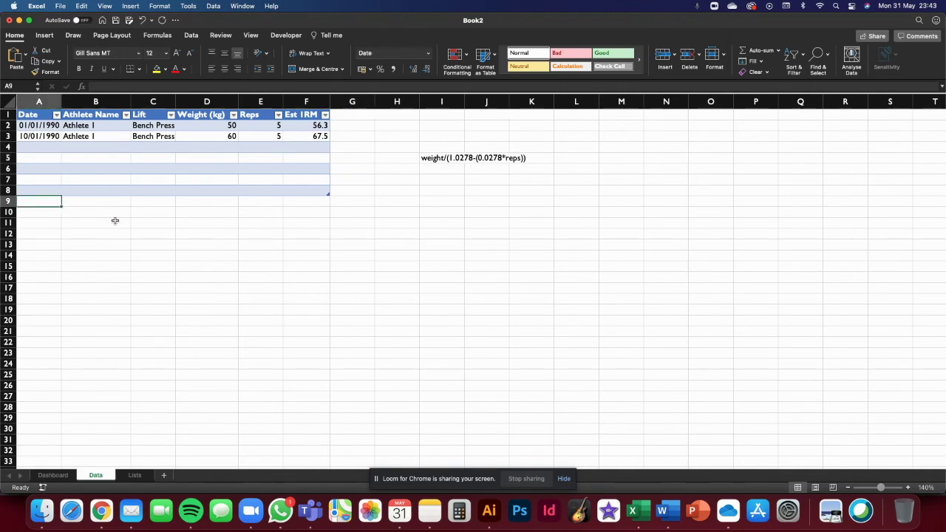
text(2/10)
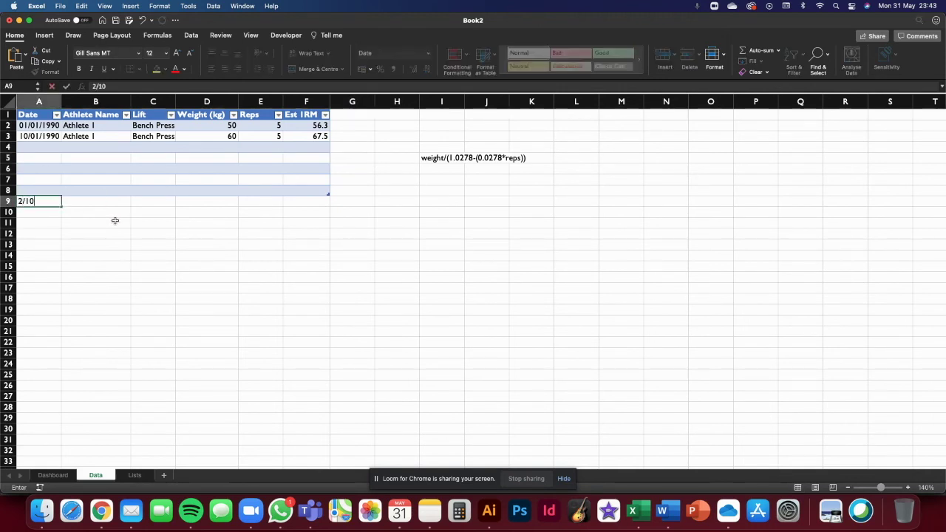
text(/2020)
key(Tab)
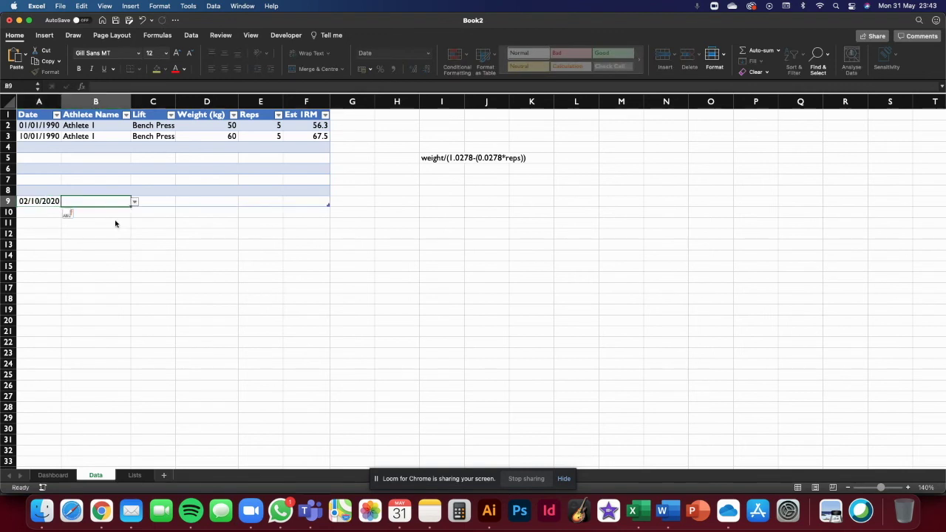
click(116, 222)
click(126, 200)
click(134, 201)
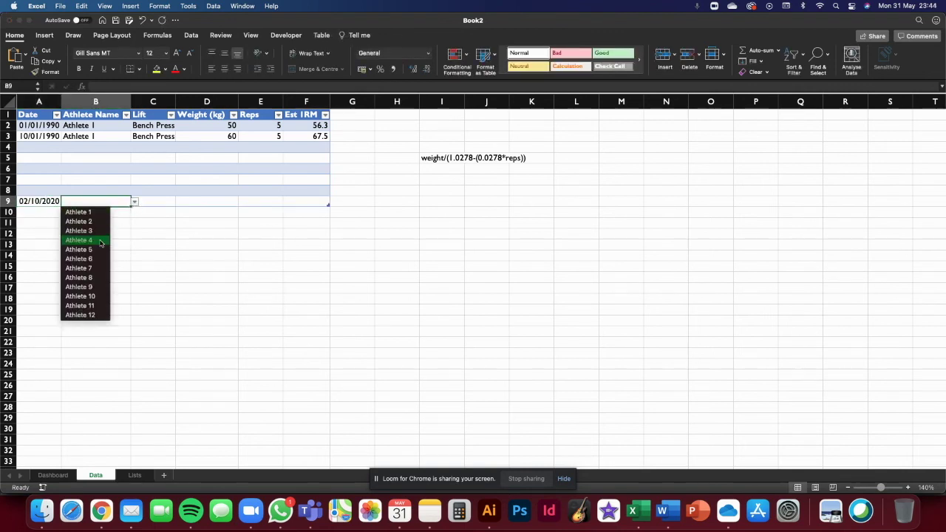
click(78, 241)
Choose Bench Press as the lift in C9 and check the Est 1RM formula in F9 of the new row
click(153, 201)
click(177, 201)
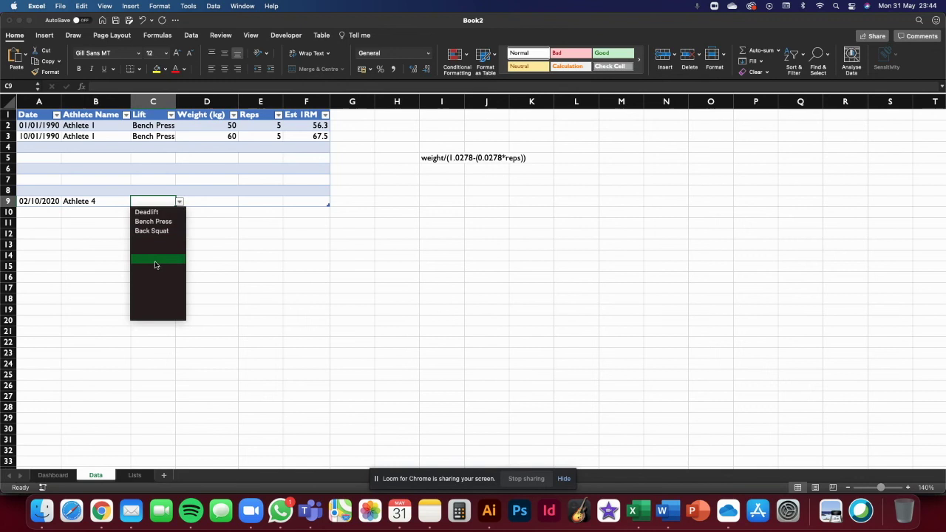
click(151, 220)
click(233, 201)
click(305, 200)
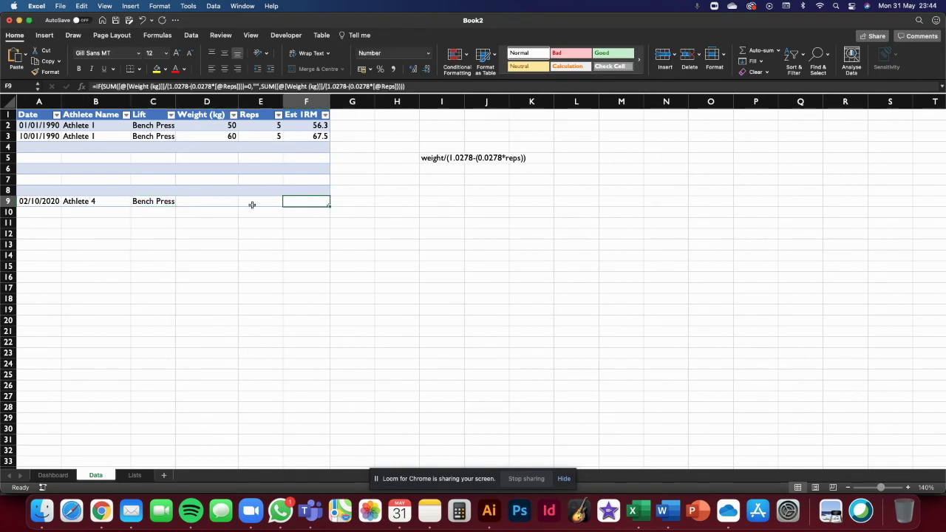
click(305, 225)
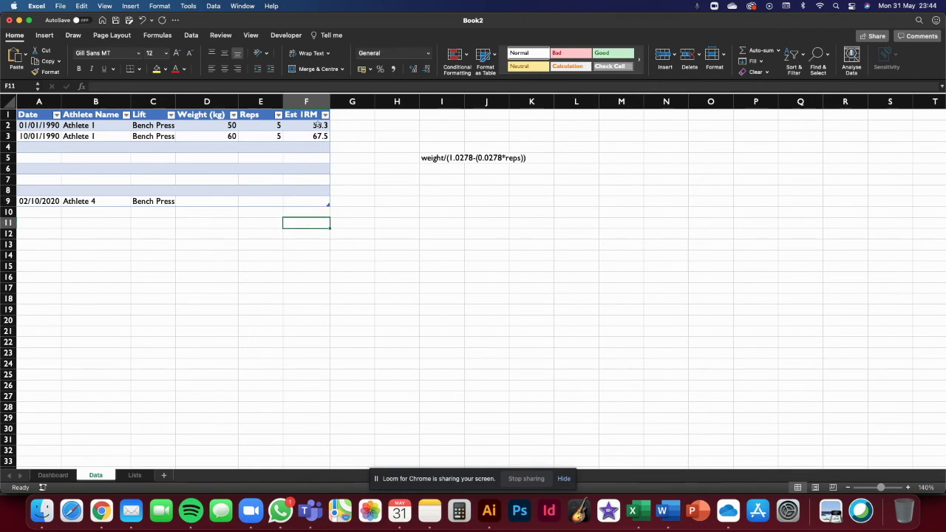
Wrap the existing Est 1RM formula in F2 in IFERROR with an empty string "" as the value if error
click(305, 125)
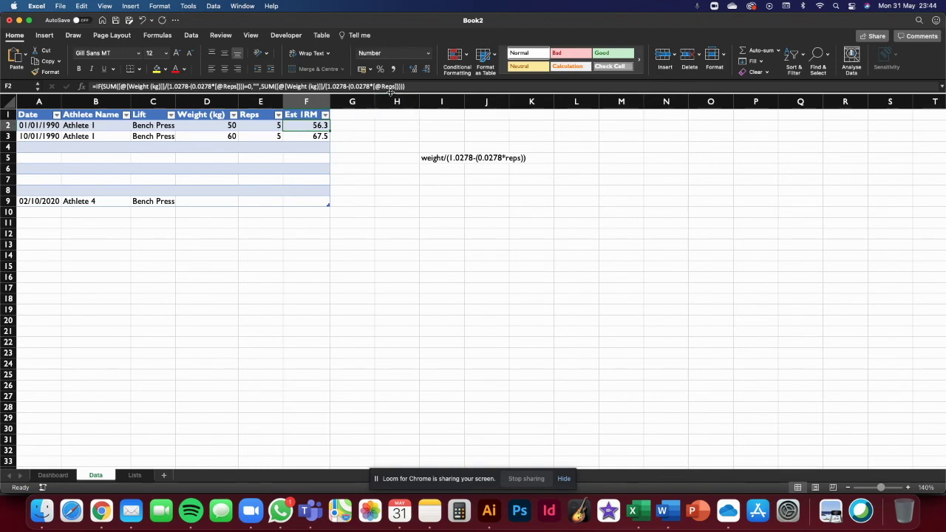
click(95, 86)
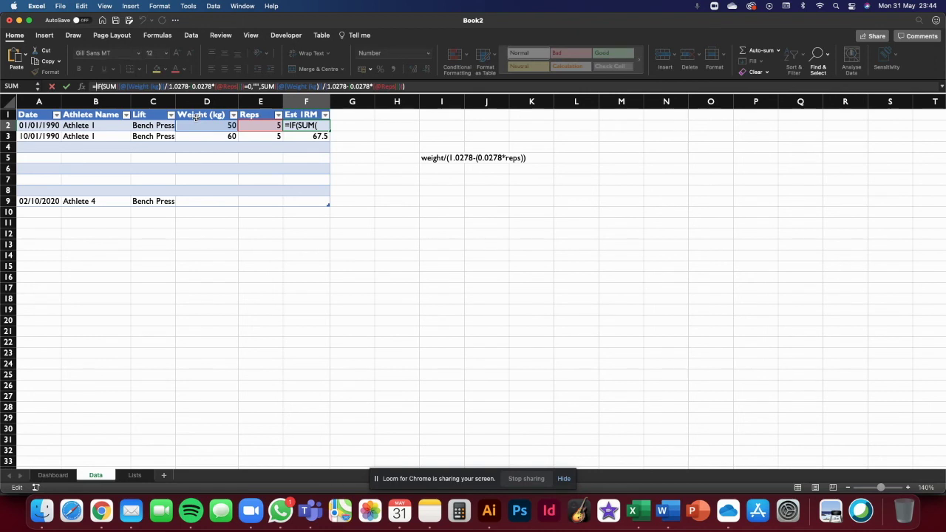
text(iferror)
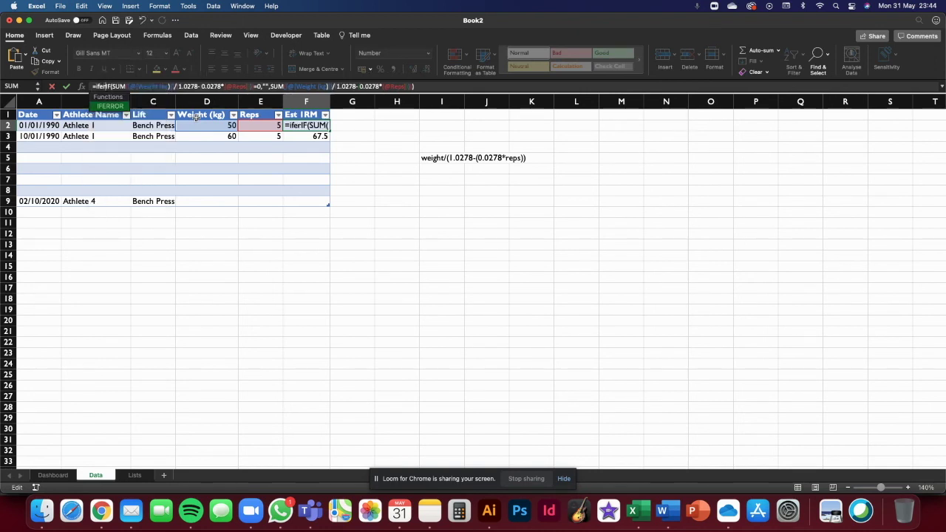
text(()
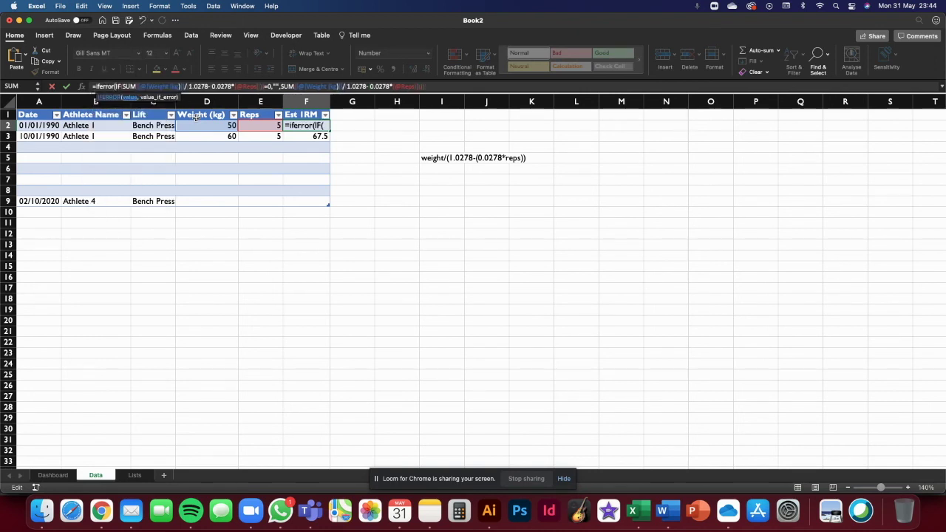
click(447, 86)
text(,)
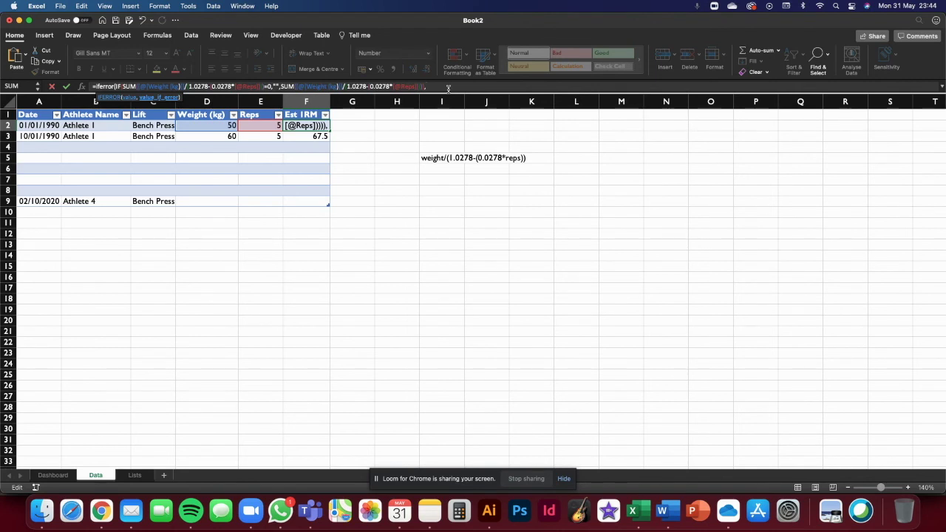
text("))
key(Return)
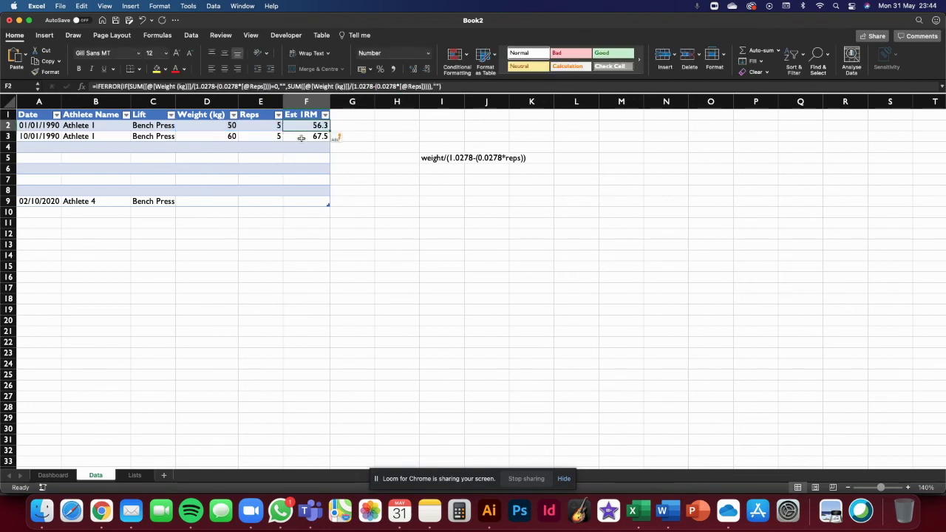
click(316, 164)
click(381, 199)
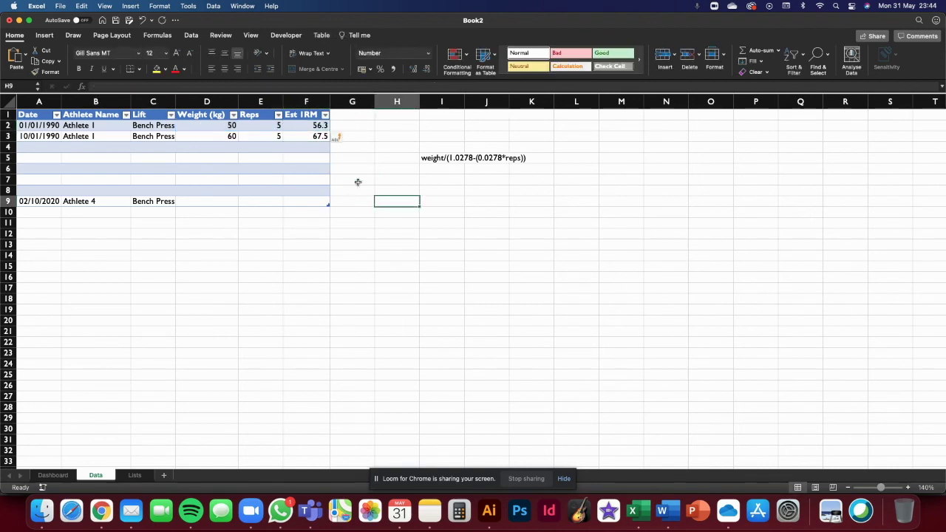
Enter the text ga as the reps in E2 to test the IFERROR formula and check the Est 1RM in F2
click(262, 127)
text(ga)
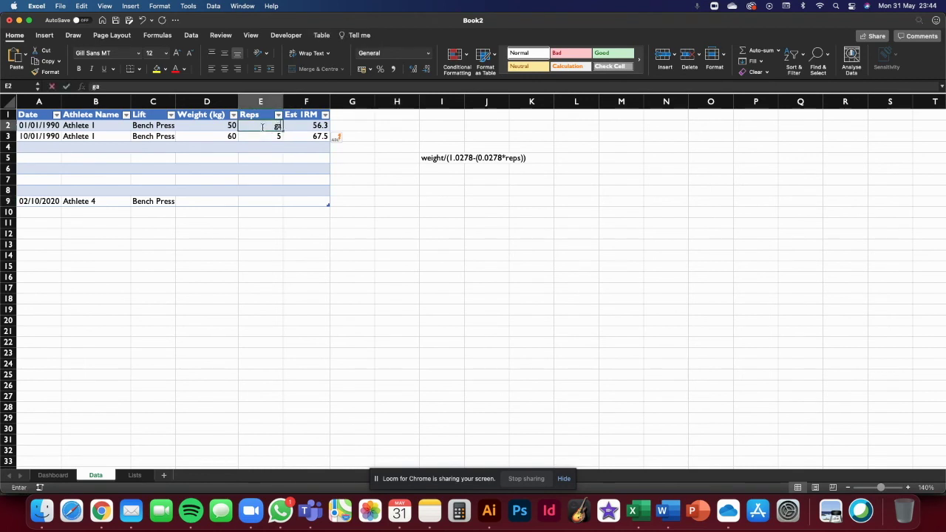
key(Return)
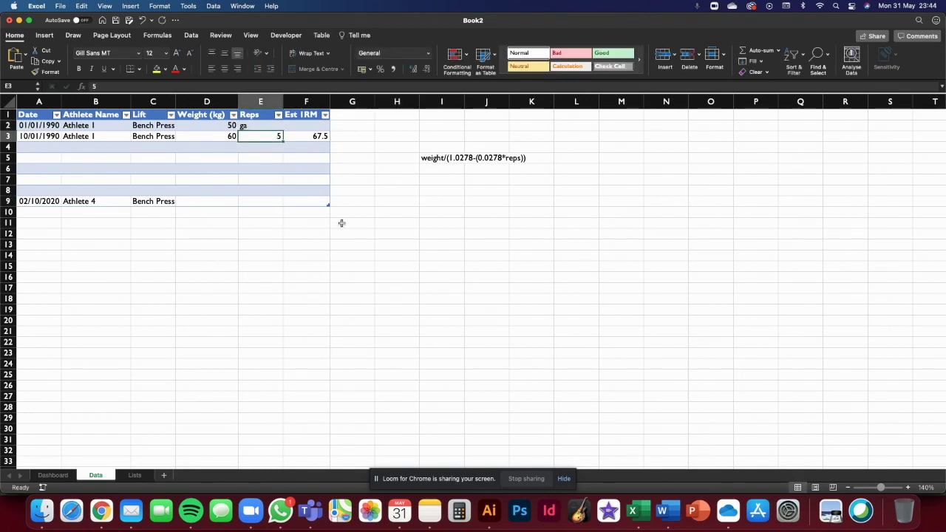
click(260, 126)
key(Right)
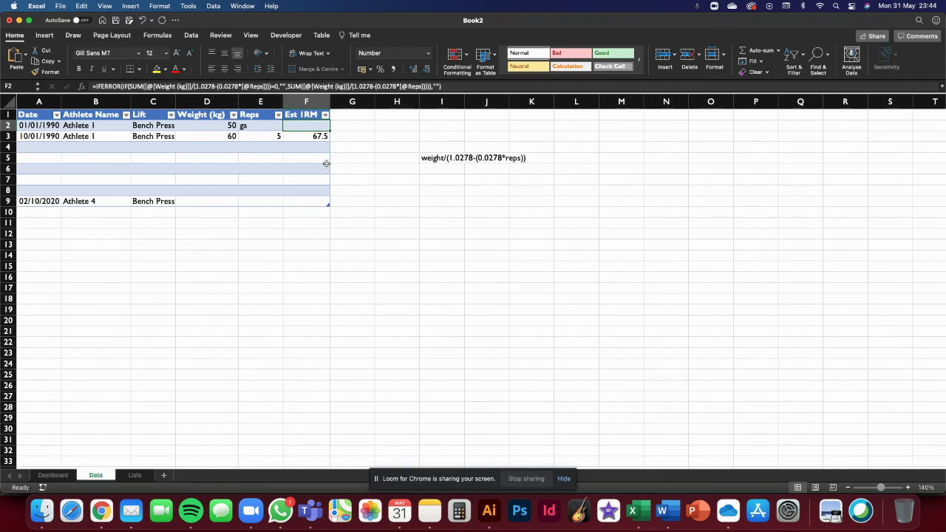
Clear the test text from E2 and set the reps back to 5
key(Left)
key(Delete)
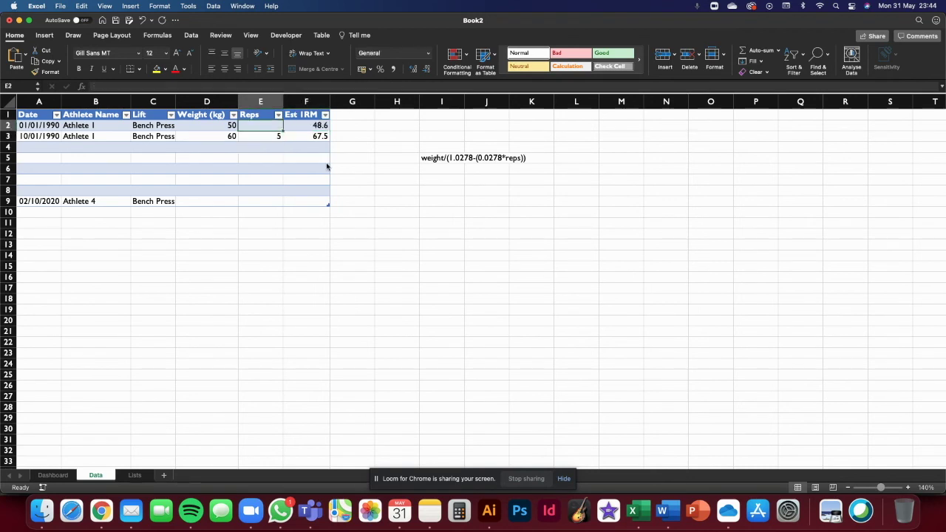
text(5)
key(Return)
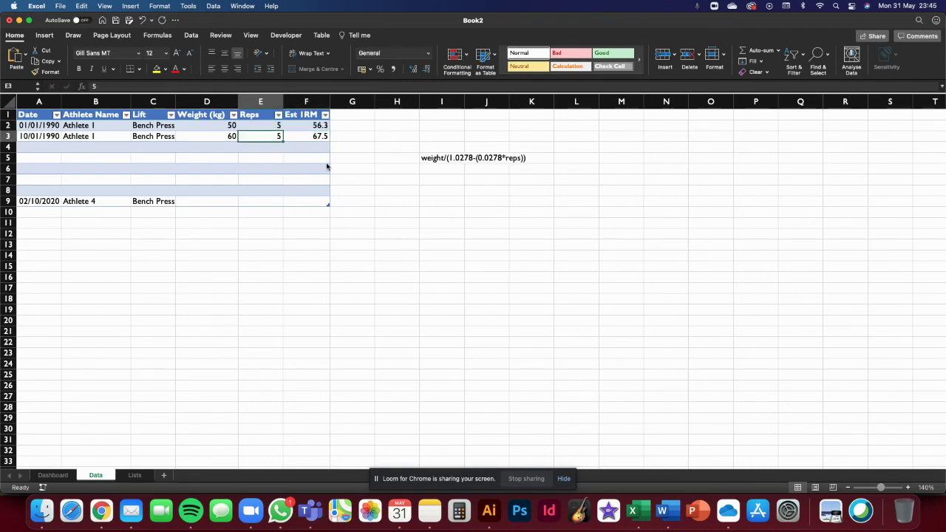